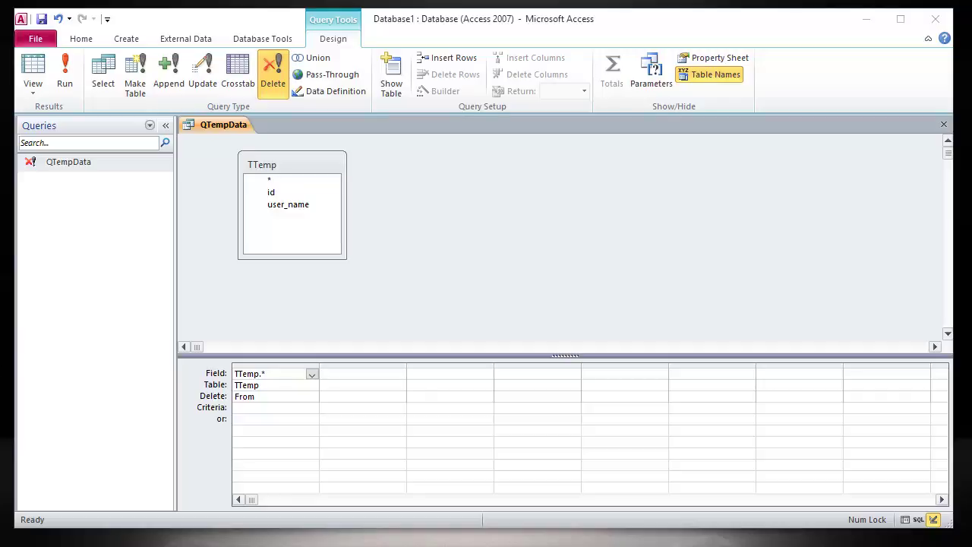
# Step: Switch the navigation pane to list Forms and close the open QTempData query
pyautogui.click(517, 243)
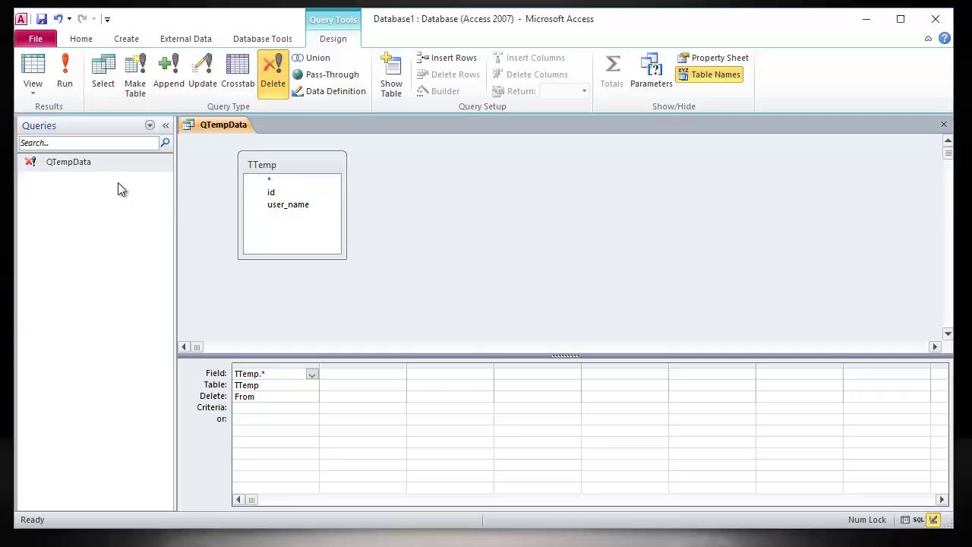
pyautogui.click(105, 125)
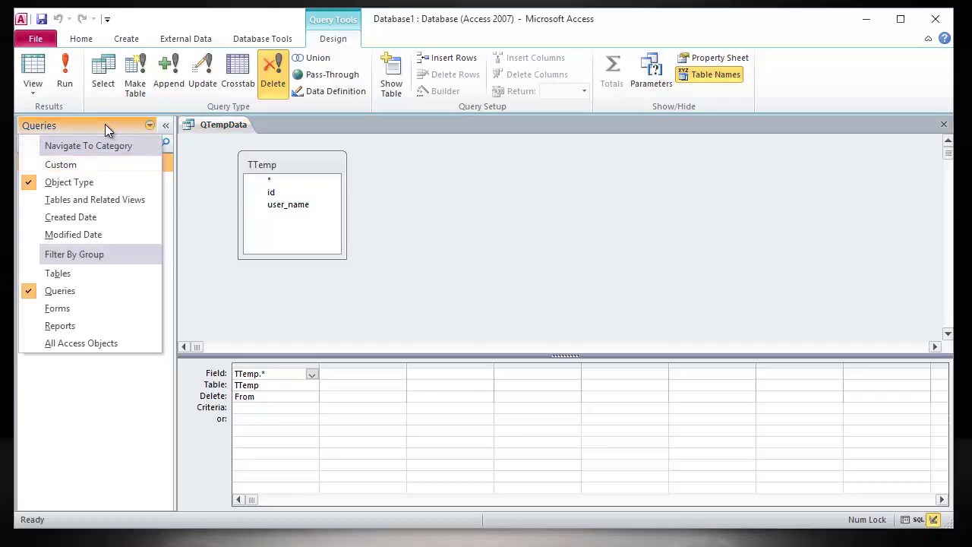
pyautogui.click(58, 308)
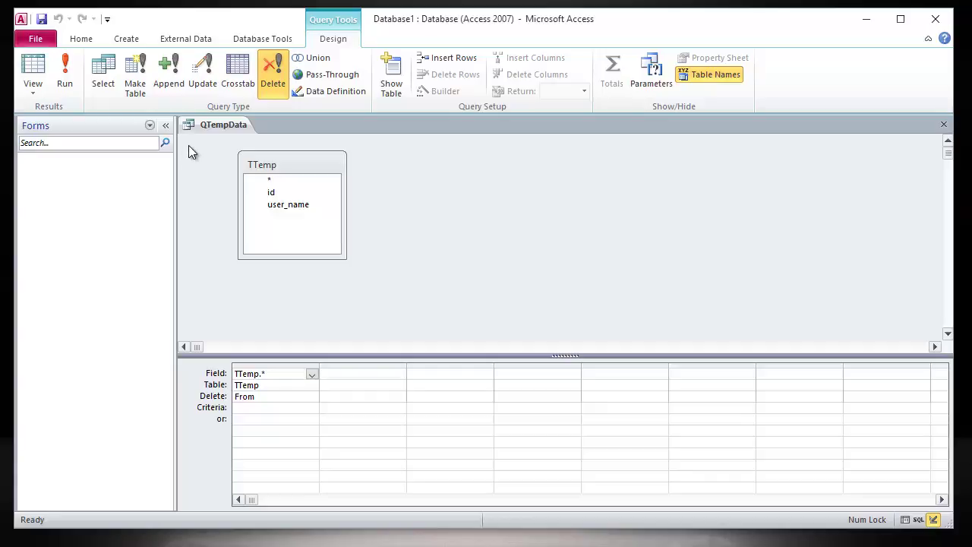
pyautogui.rightClick(226, 127)
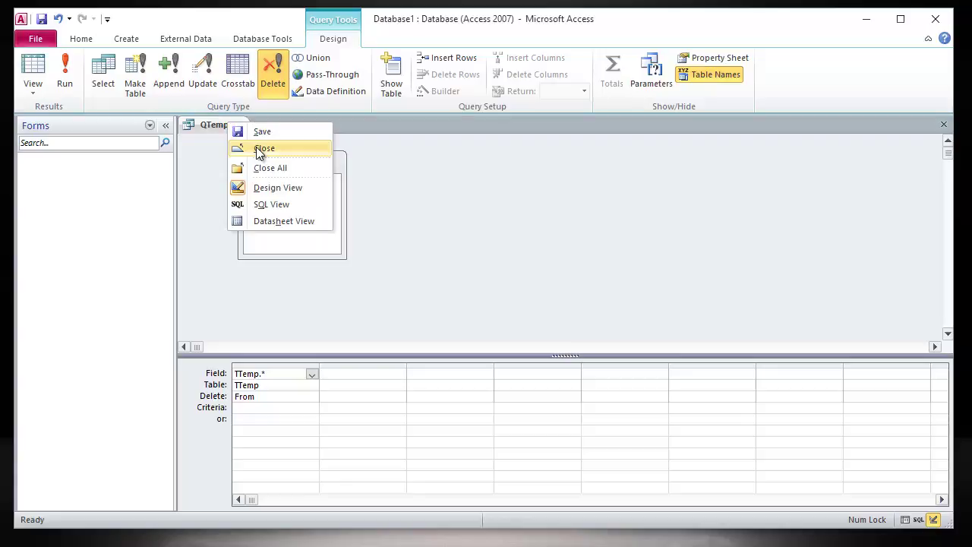
pyautogui.click(258, 150)
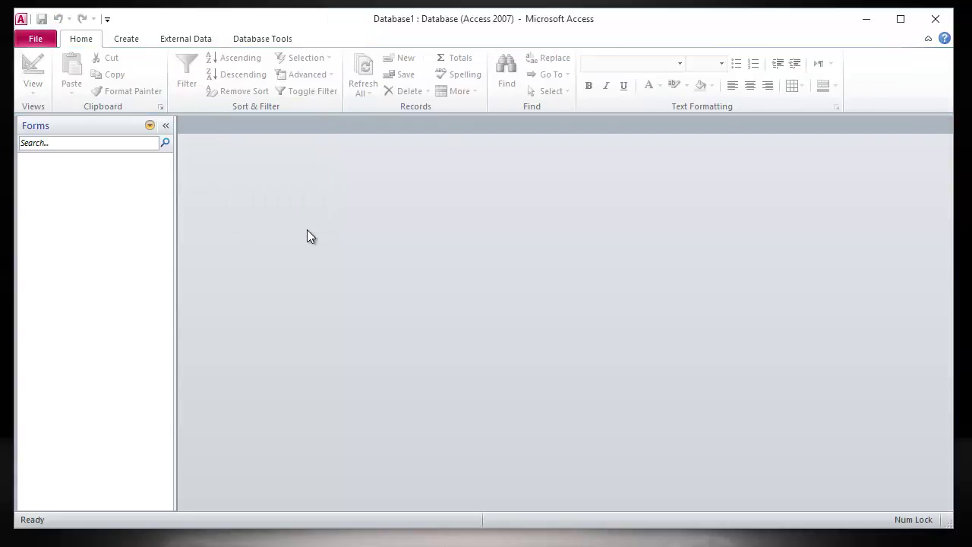
# Step: Switch the ribbon to the Create tab
pyautogui.click(138, 40)
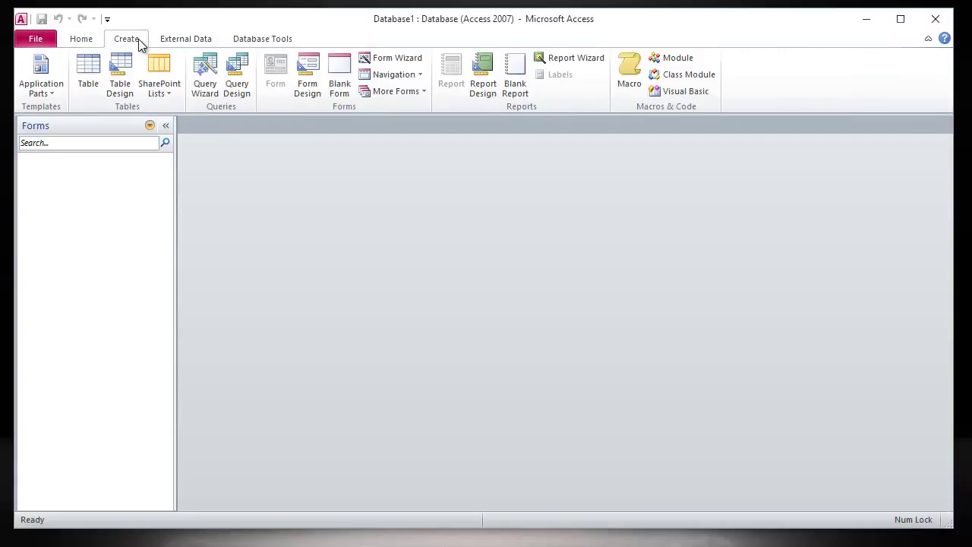
# Step: Create a blank form in Design View and shrink its design area to about 3 inches wide
pyautogui.click(306, 87)
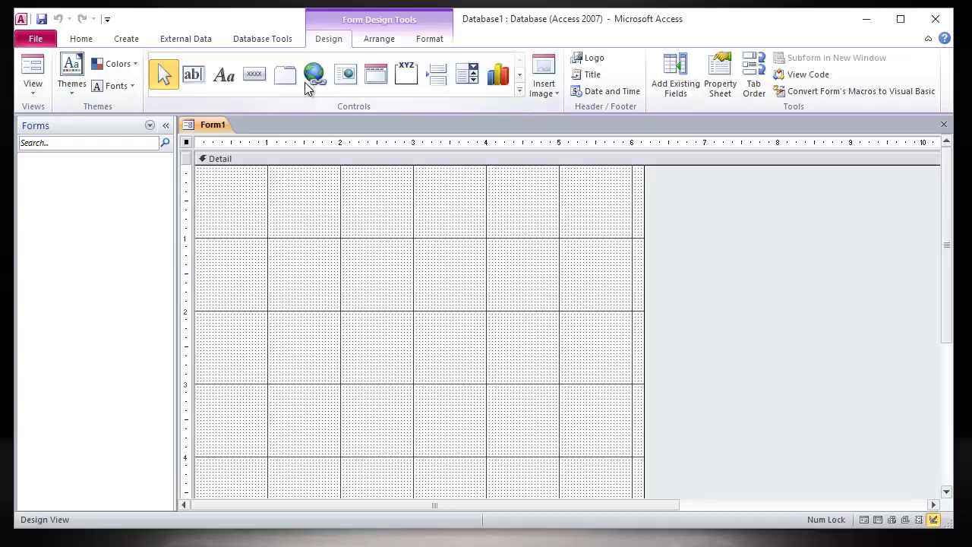
pyautogui.scroll(-6, 761, 249)
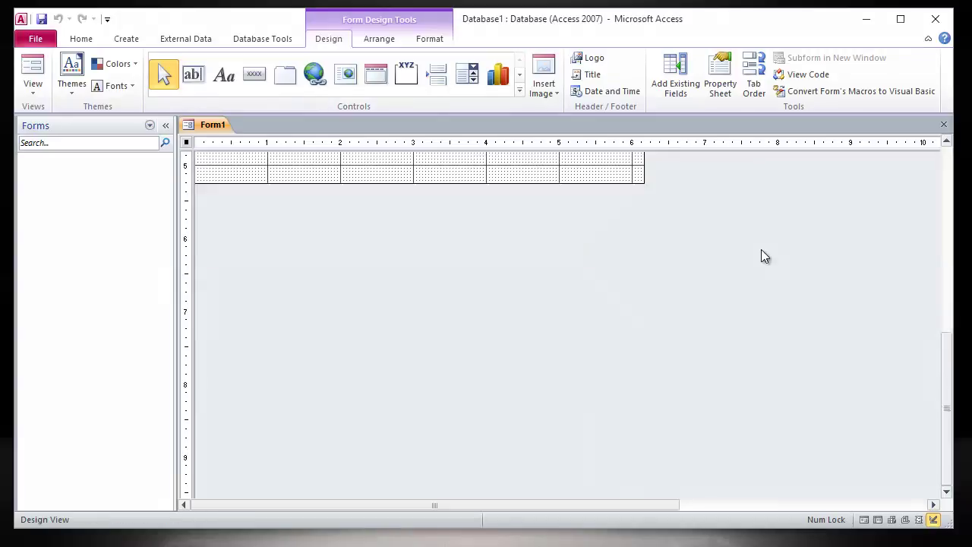
pyautogui.scroll(2, 761, 249)
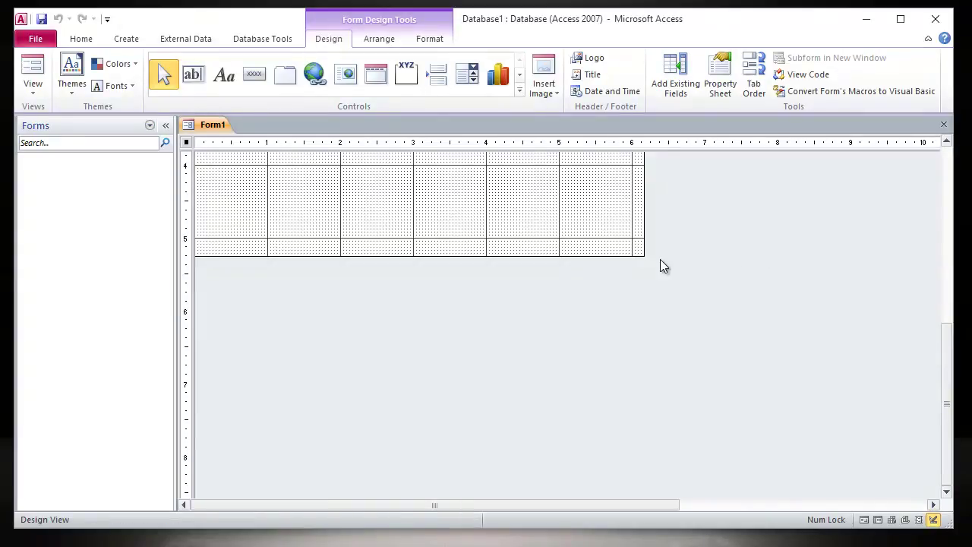
pyautogui.moveTo(645, 257); pyautogui.dragTo(559, 310)
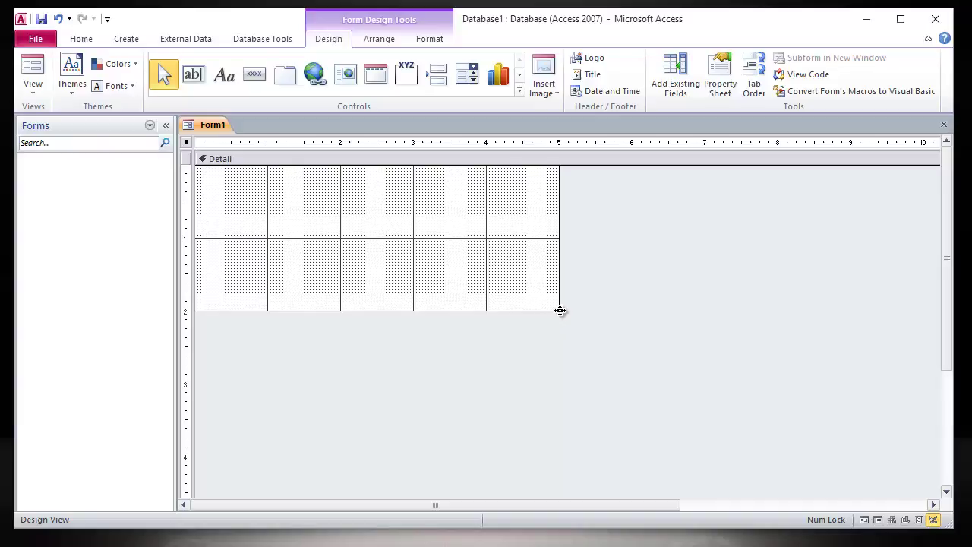
pyautogui.moveTo(560, 310)
pyautogui.mouseDown()
pyautogui.moveTo(326, 238)
pyautogui.moveTo(560, 231)
pyautogui.moveTo(562, 317)
pyautogui.moveTo(558, 306)
pyautogui.mouseUp()
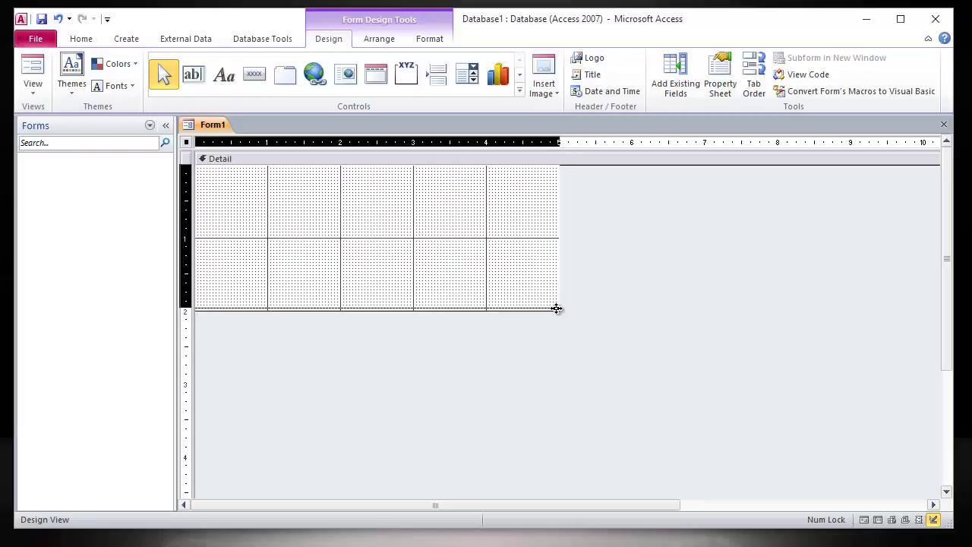
pyautogui.moveTo(555, 309); pyautogui.dragTo(413, 346)
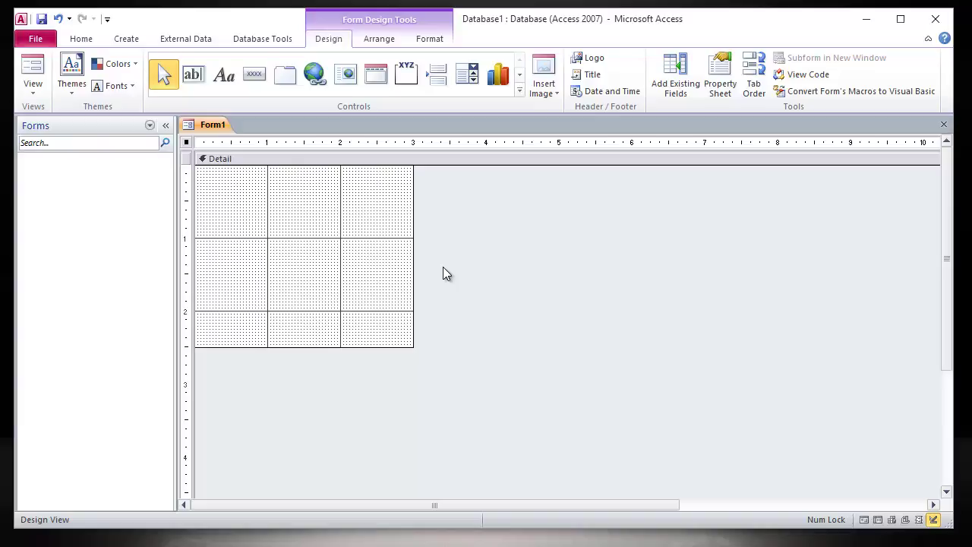
# Step: Add a plain Command0 button near the form's top-left, cancelling the Command Button Wizard
pyautogui.click(258, 79)
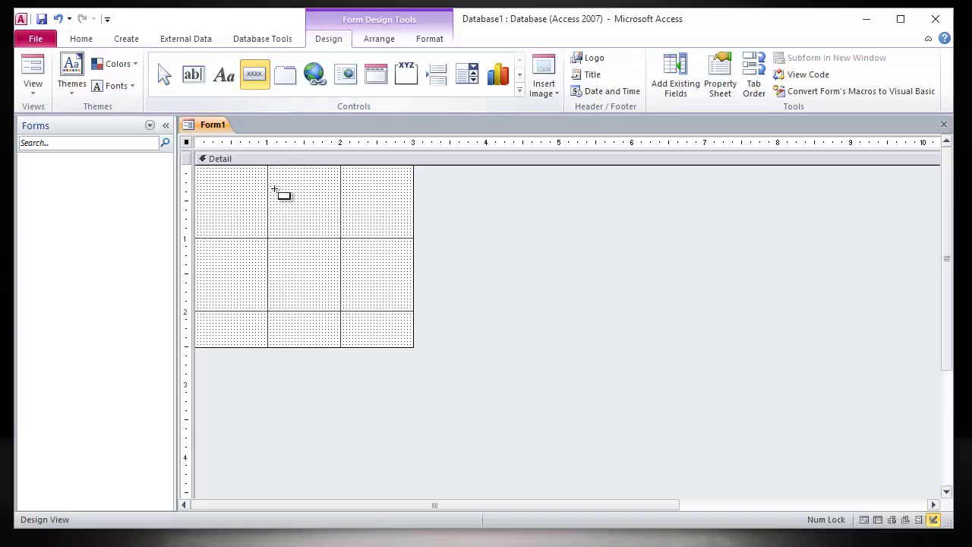
pyautogui.click(256, 230)
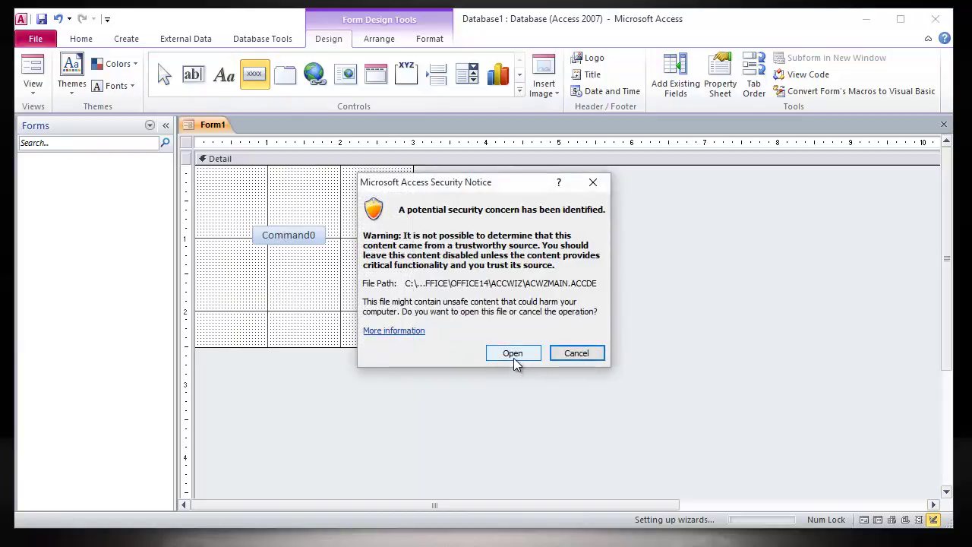
pyautogui.click(512, 354)
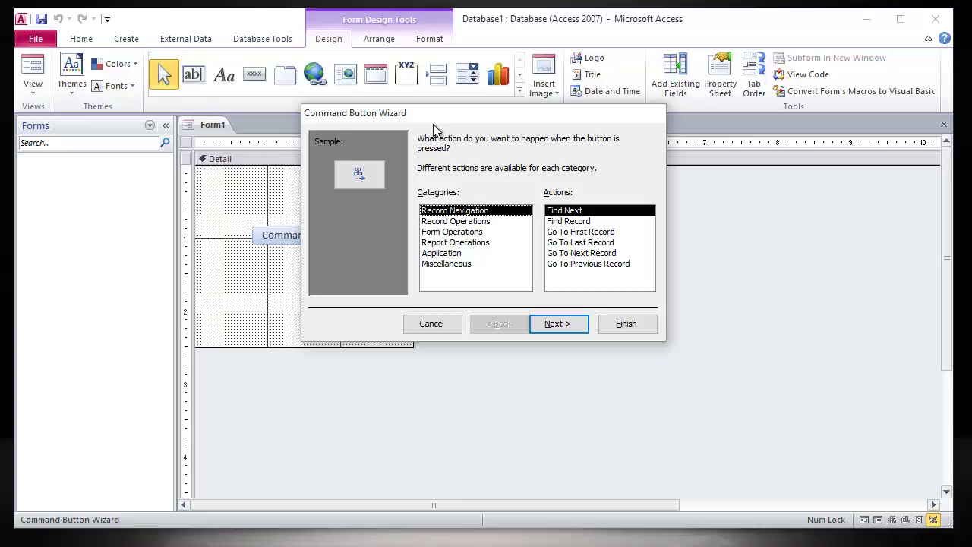
pyautogui.click(449, 331)
pyautogui.doubleClick(317, 238)
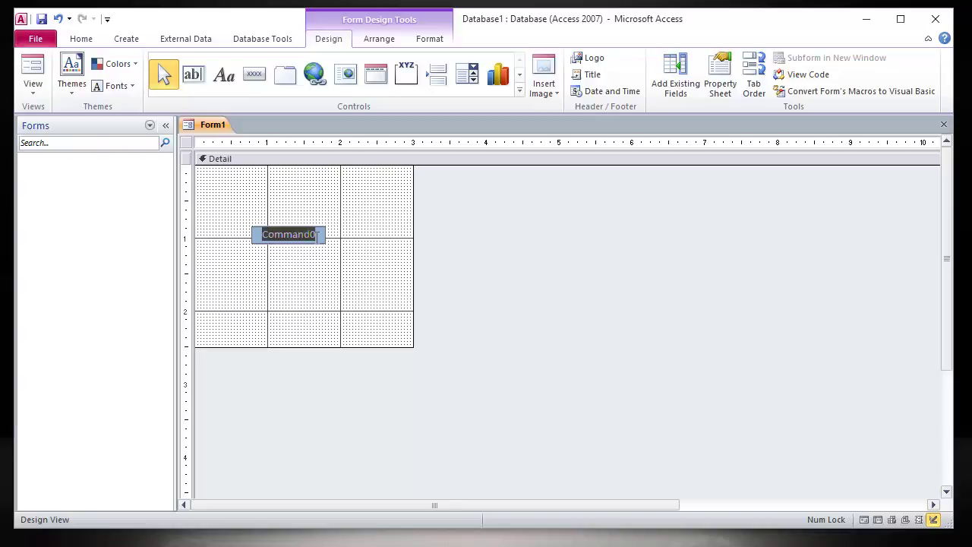
# Step: Change the button's caption from Command0 to 'Enter Data'
pyautogui.press('BackSpace')
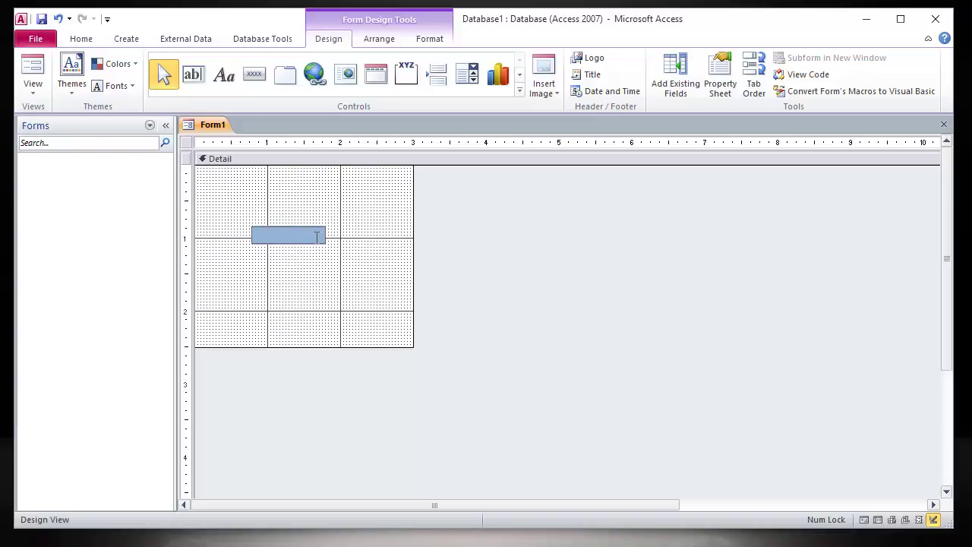
pyautogui.write('Enter Data')
pyautogui.press('Return')
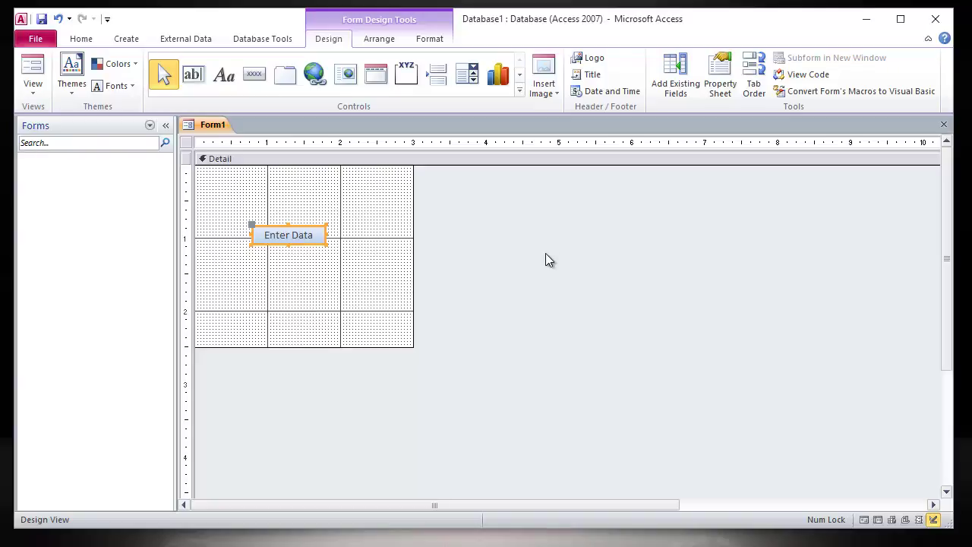
# Step: Save the form under the name FMain
pyautogui.click(47, 23)
pyautogui.click(428, 201)
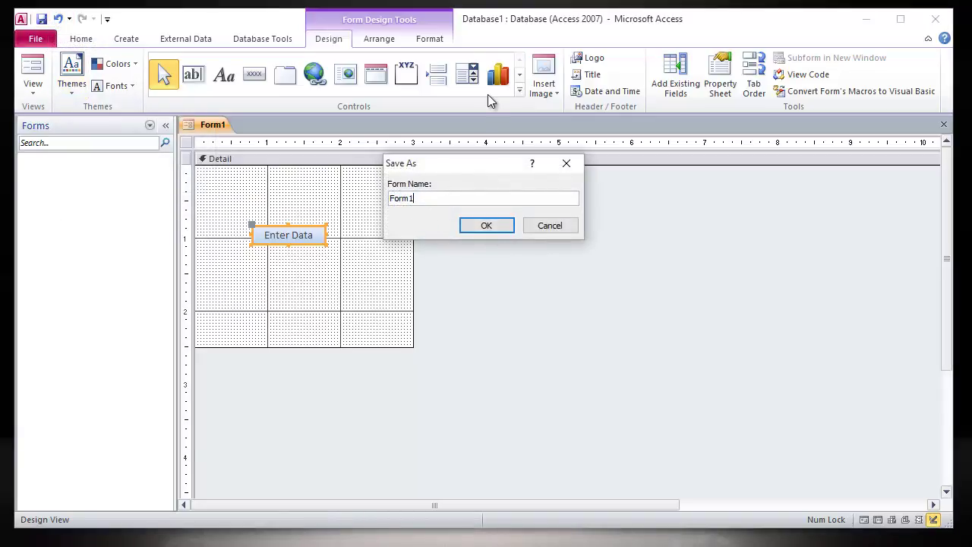
pyautogui.press('BackSpace')
pyautogui.press('BackSpace')
pyautogui.press('BackSpace')
pyautogui.press('BackSpace')
pyautogui.write('orm')
pyautogui.press('BackSpace')
pyautogui.press('BackSpace')
pyautogui.press('BackSpace')
pyautogui.write('Main')
pyautogui.press('Return')
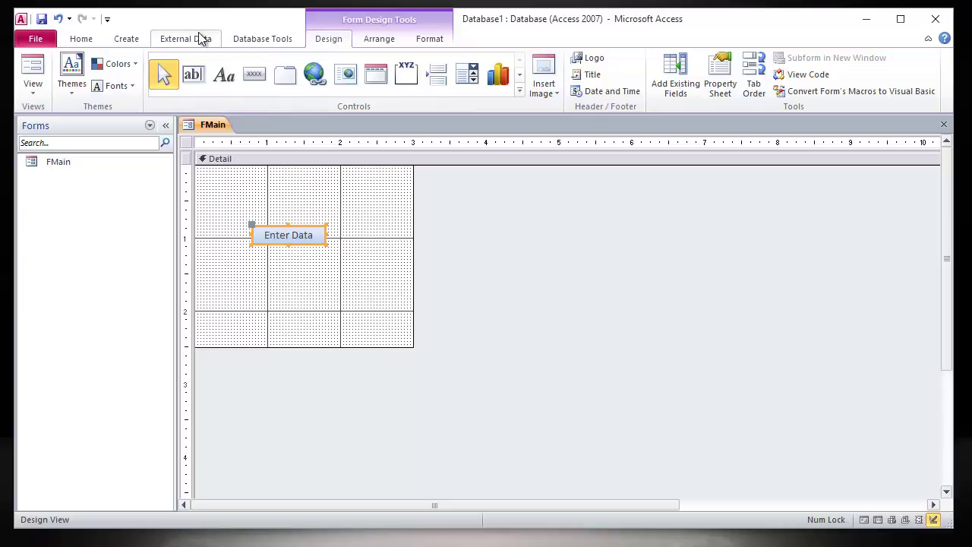
# Step: Create a second blank form and show TData's id and user_name fields in the Field List
pyautogui.click(126, 41)
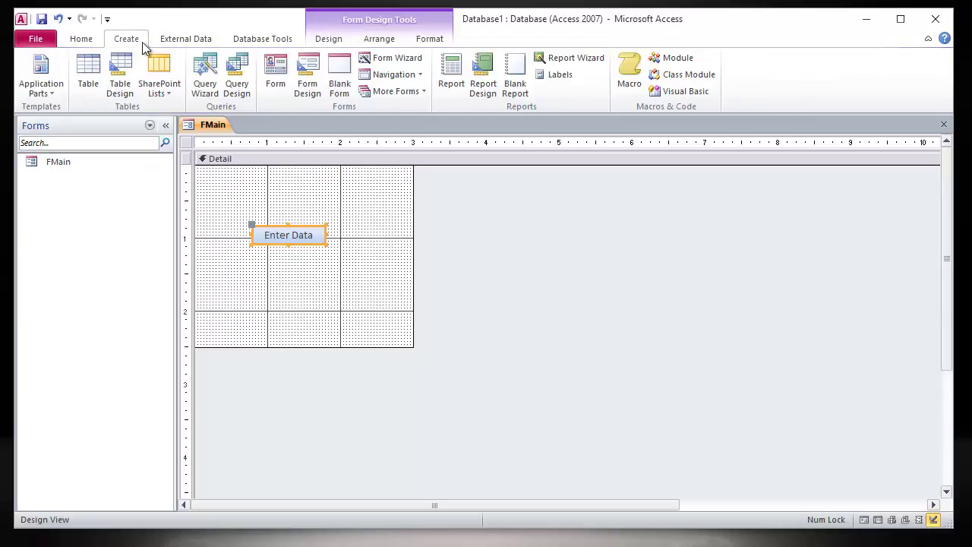
pyautogui.click(309, 94)
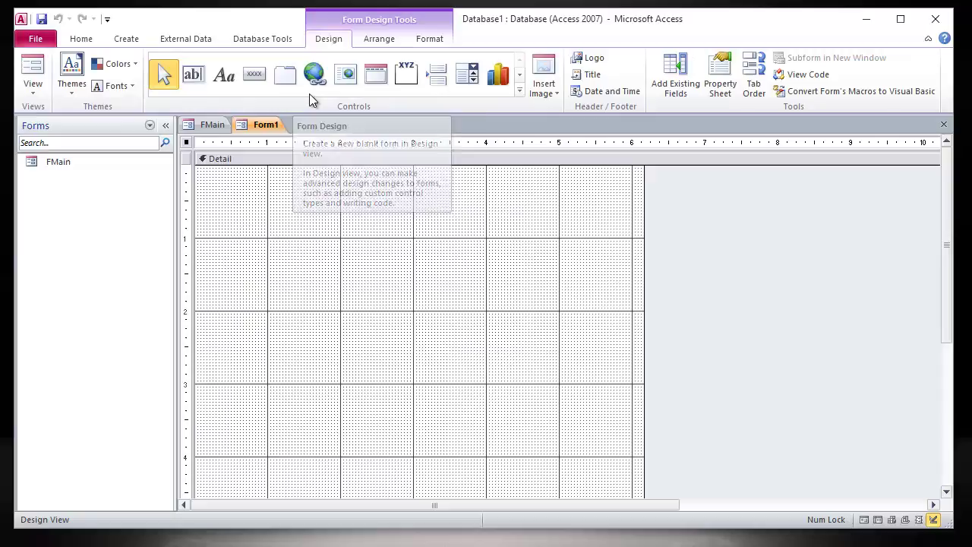
pyautogui.click(678, 85)
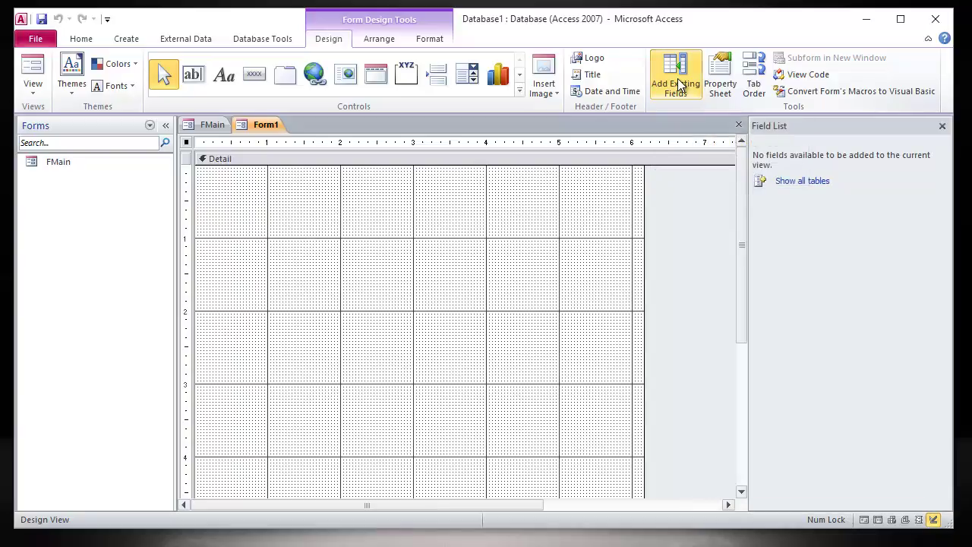
pyautogui.click(806, 183)
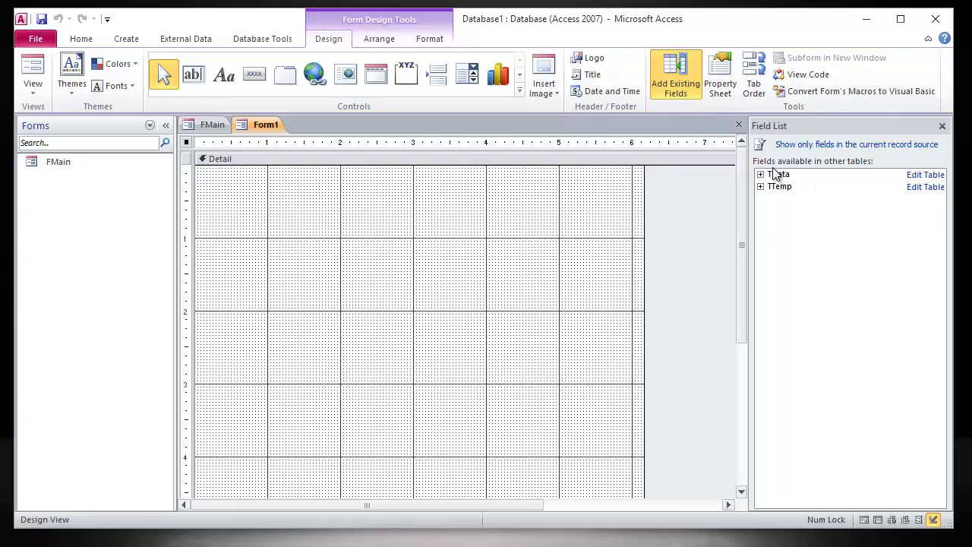
pyautogui.click(776, 175)
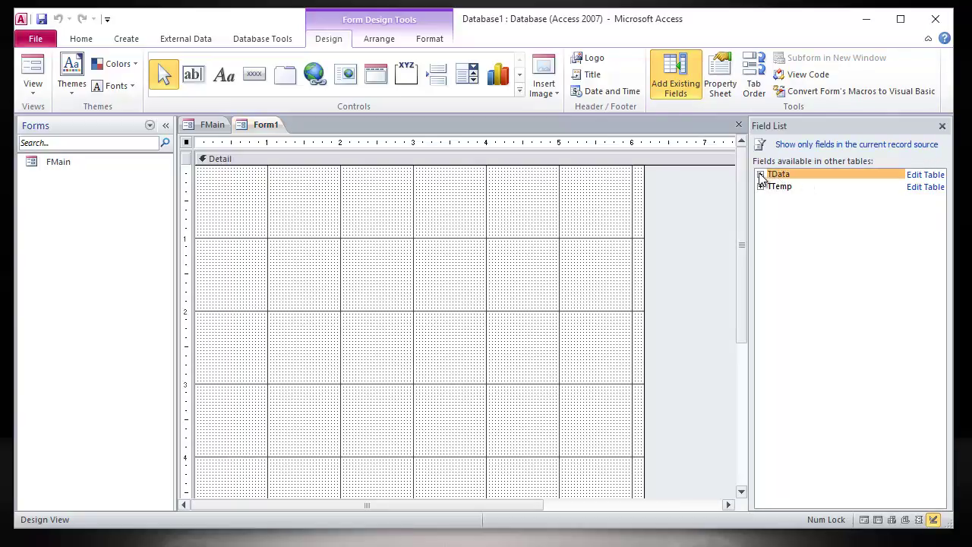
pyautogui.click(761, 175)
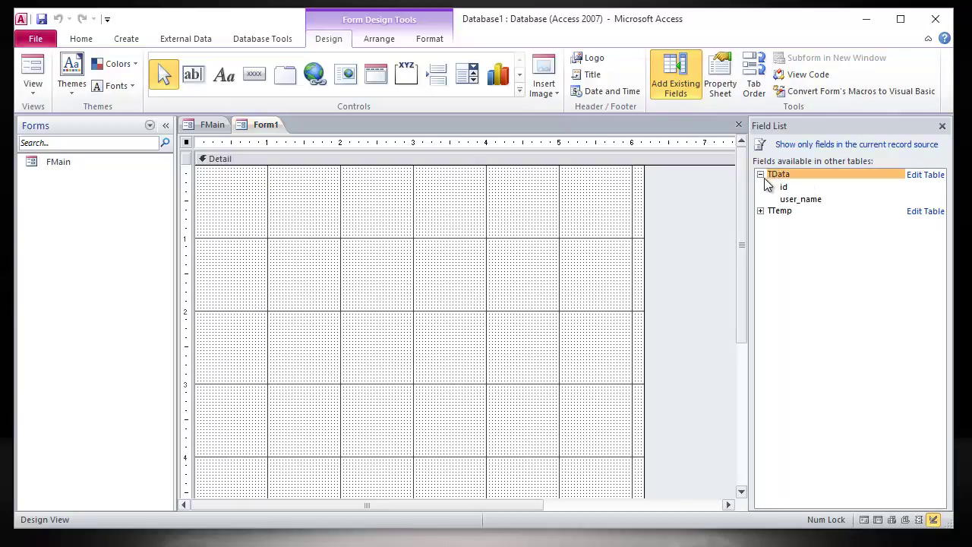
pyautogui.click(801, 199)
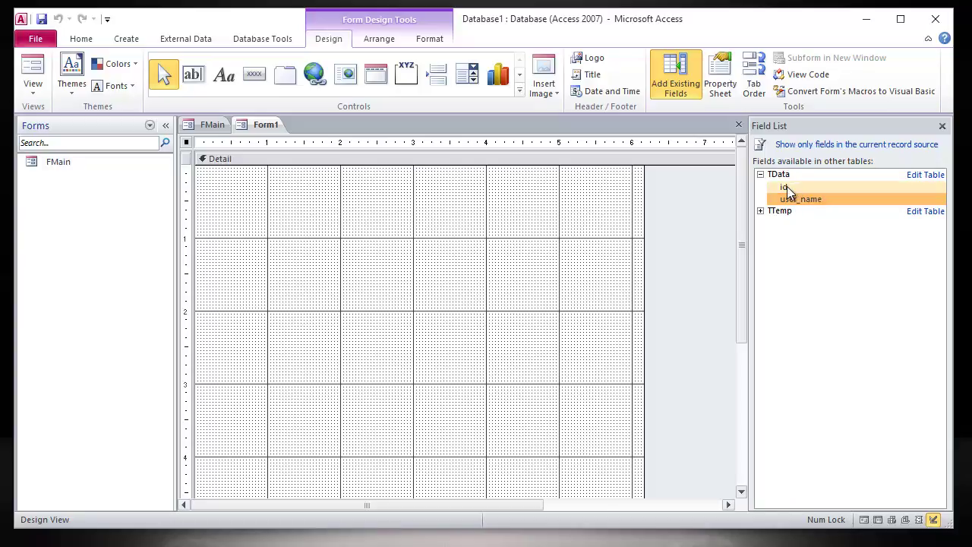
# Step: Place the id and user_name fields on Form1, each text box beside its label along the top row
pyautogui.moveTo(790, 189); pyautogui.dragTo(315, 238)
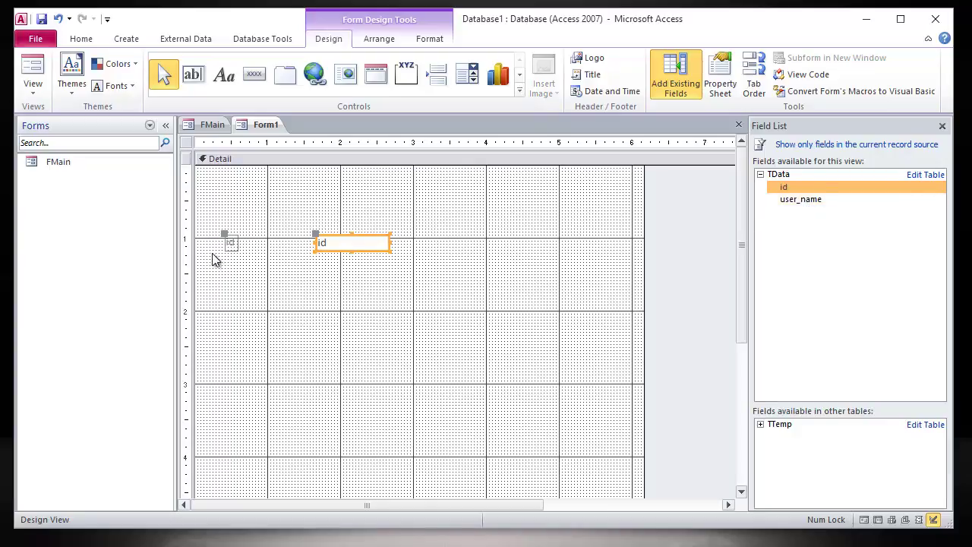
pyautogui.moveTo(802, 199); pyautogui.dragTo(416, 279)
pyautogui.moveTo(347, 287); pyautogui.dragTo(209, 182)
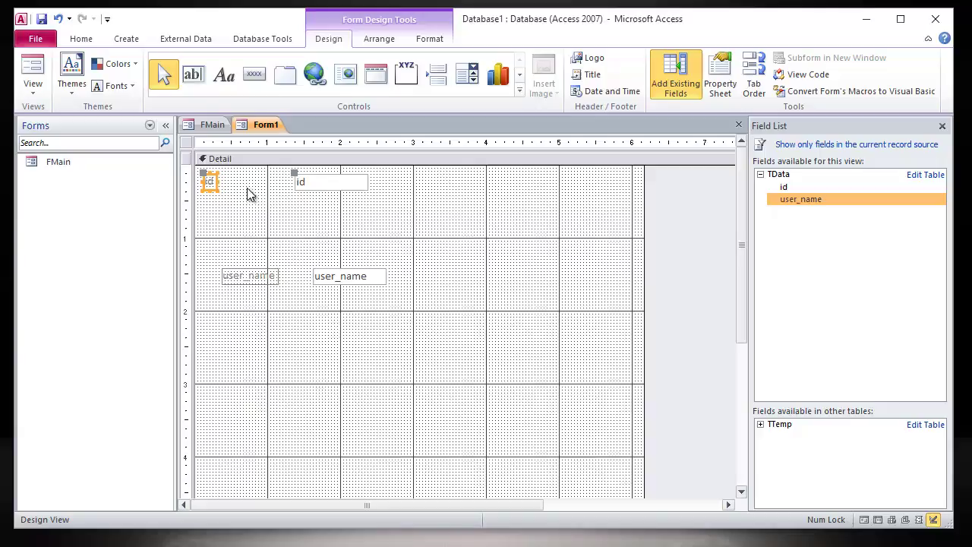
pyautogui.moveTo(300, 175); pyautogui.dragTo(221, 176)
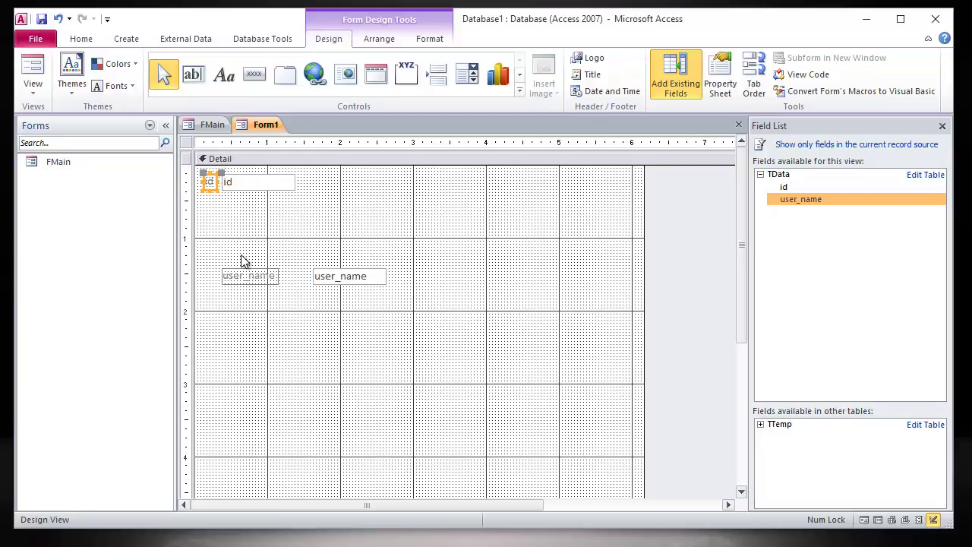
pyautogui.moveTo(223, 276); pyautogui.dragTo(316, 177)
pyautogui.click(411, 256)
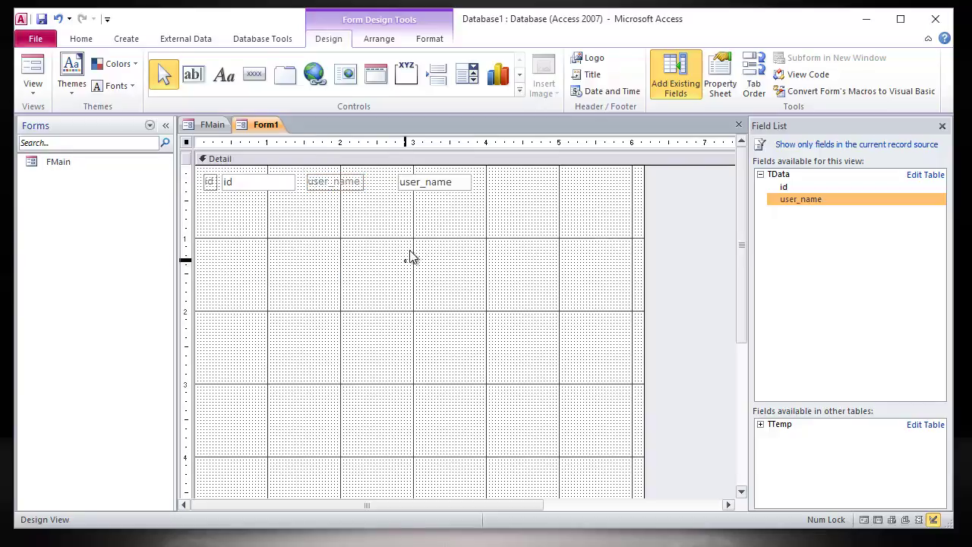
pyautogui.click(398, 180)
pyautogui.moveTo(396, 177); pyautogui.dragTo(374, 180)
pyautogui.click(417, 273)
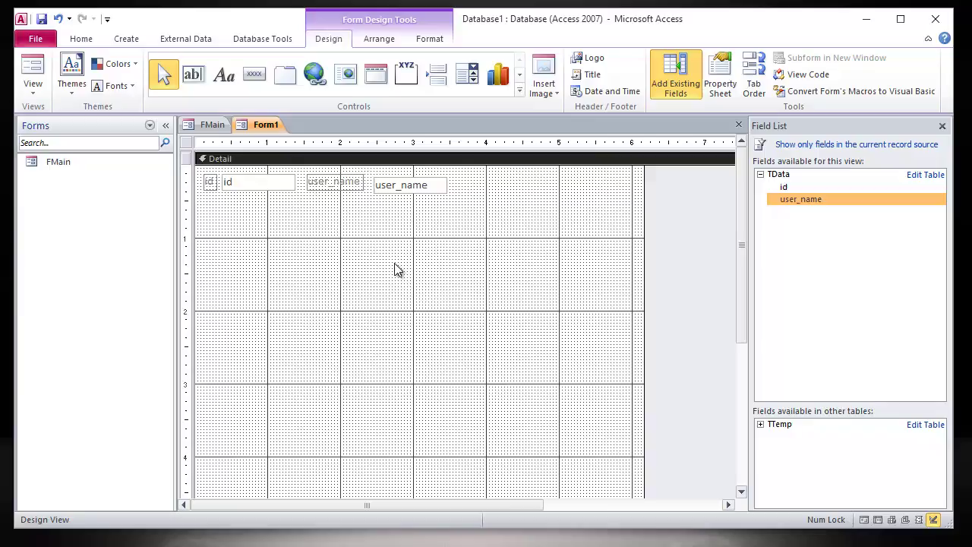
pyautogui.click(32, 76)
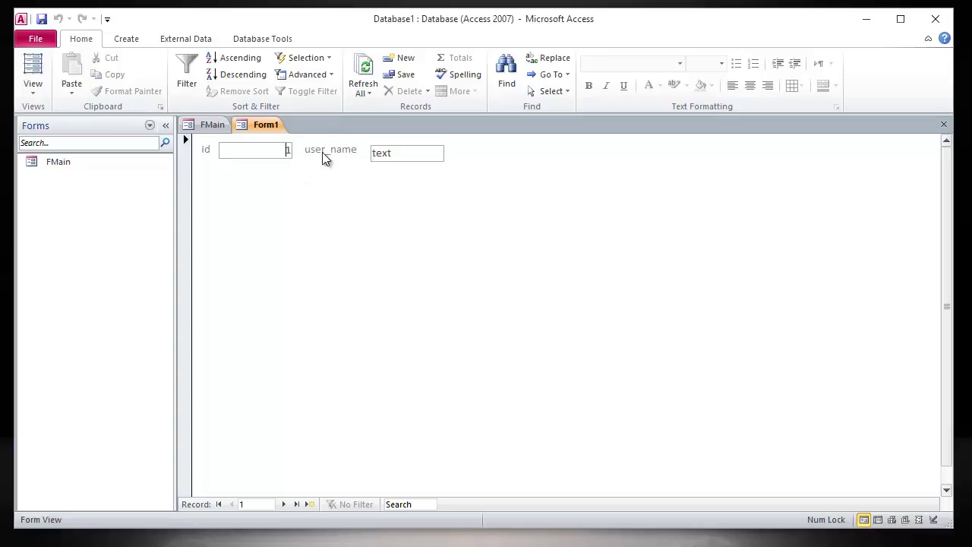
pyautogui.click(427, 153)
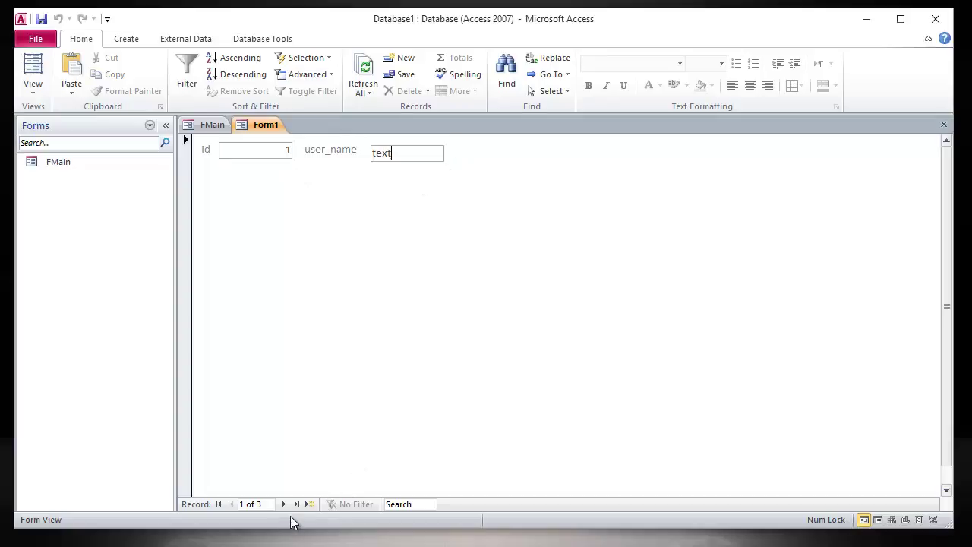
pyautogui.click(285, 505)
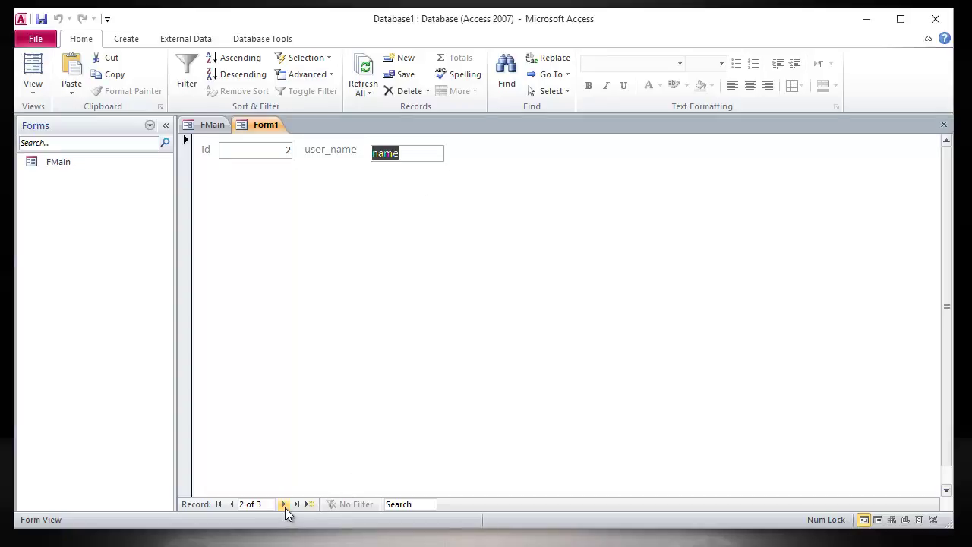
pyautogui.click(230, 505)
pyautogui.click(34, 90)
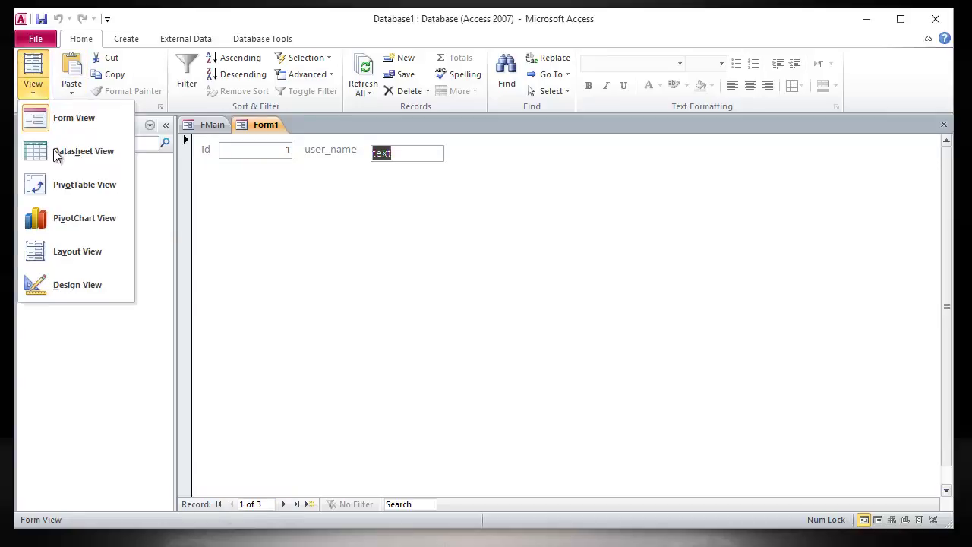
pyautogui.click(72, 288)
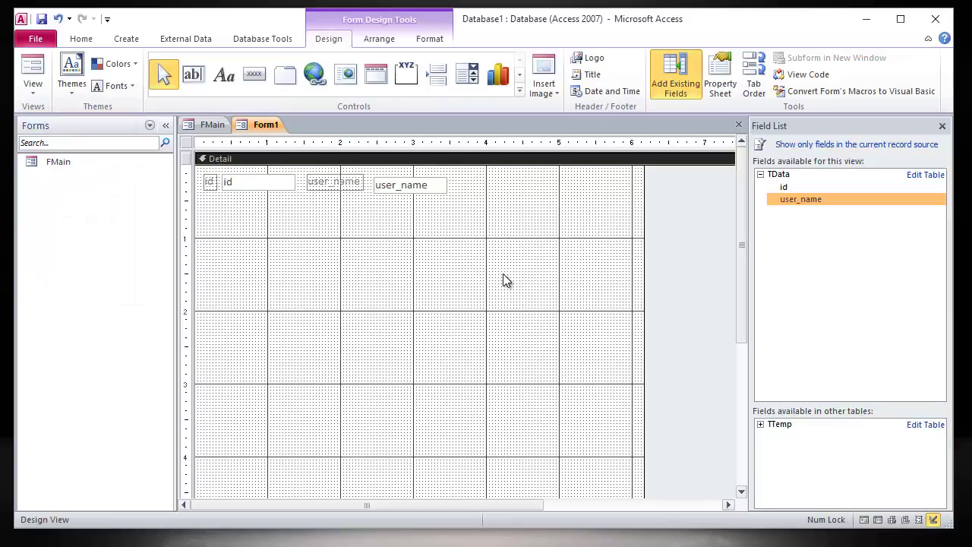
# Step: Close the Field List and save Form1 under the name FData
pyautogui.click(941, 127)
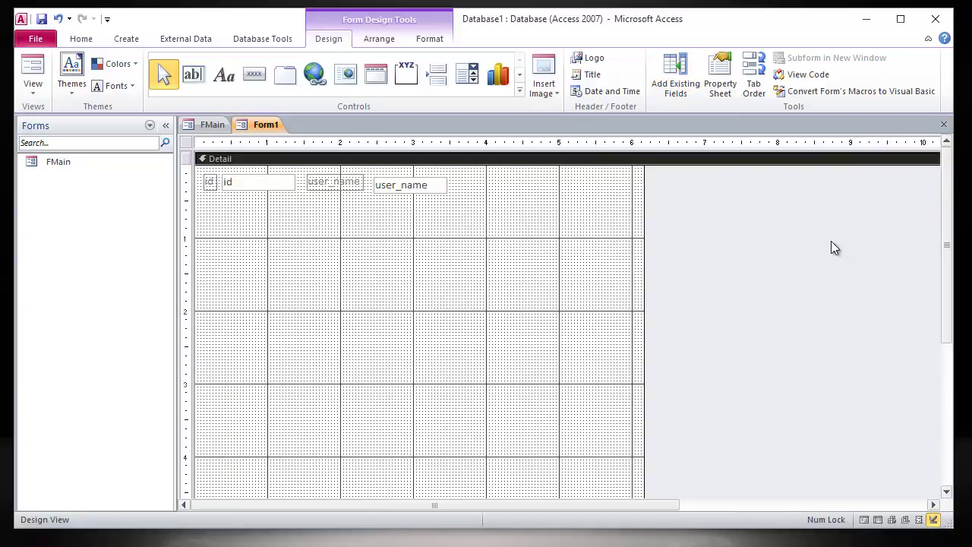
pyautogui.click(205, 124)
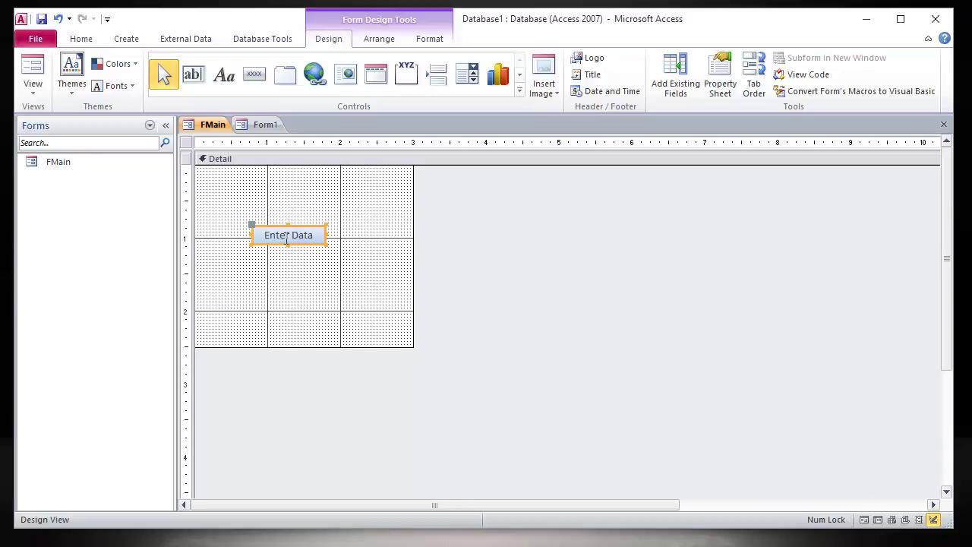
pyautogui.click(255, 125)
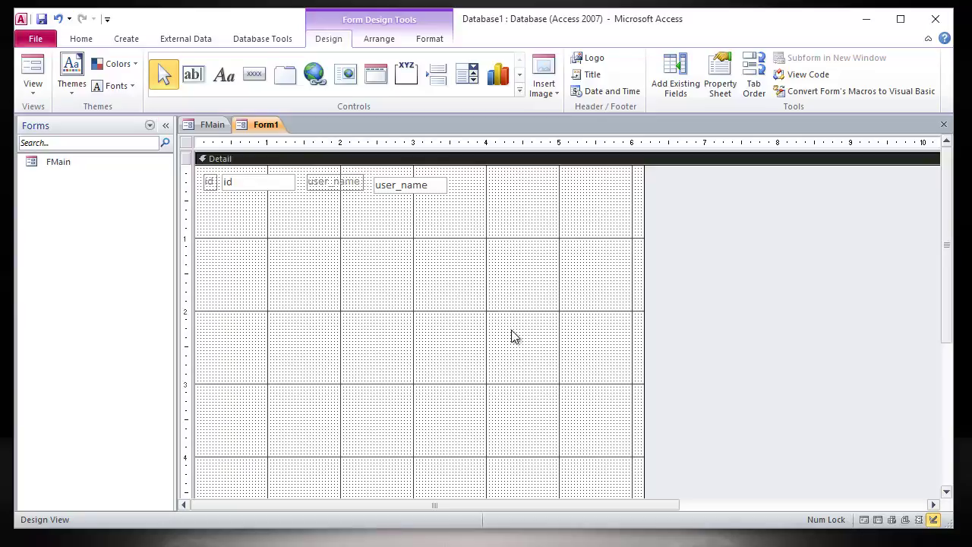
pyautogui.click(42, 18)
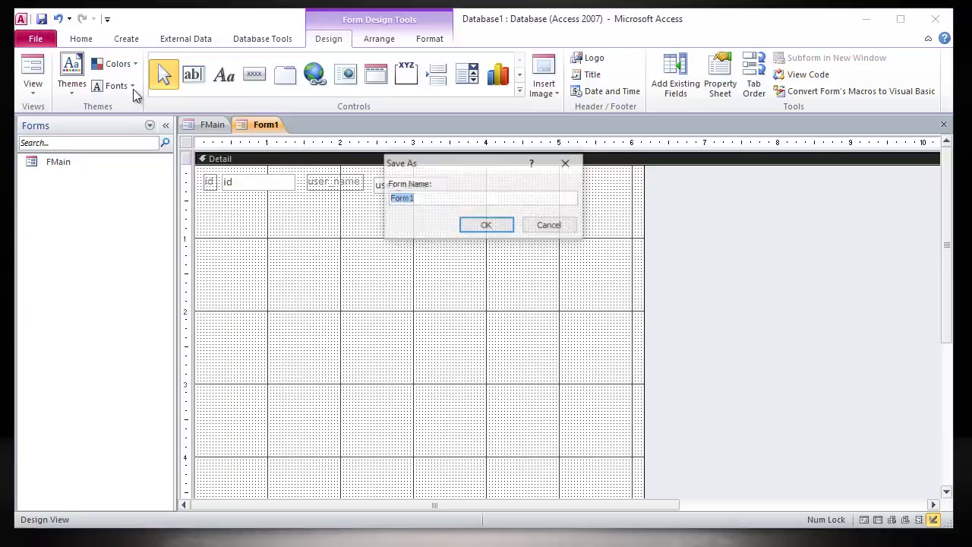
pyautogui.press('End')
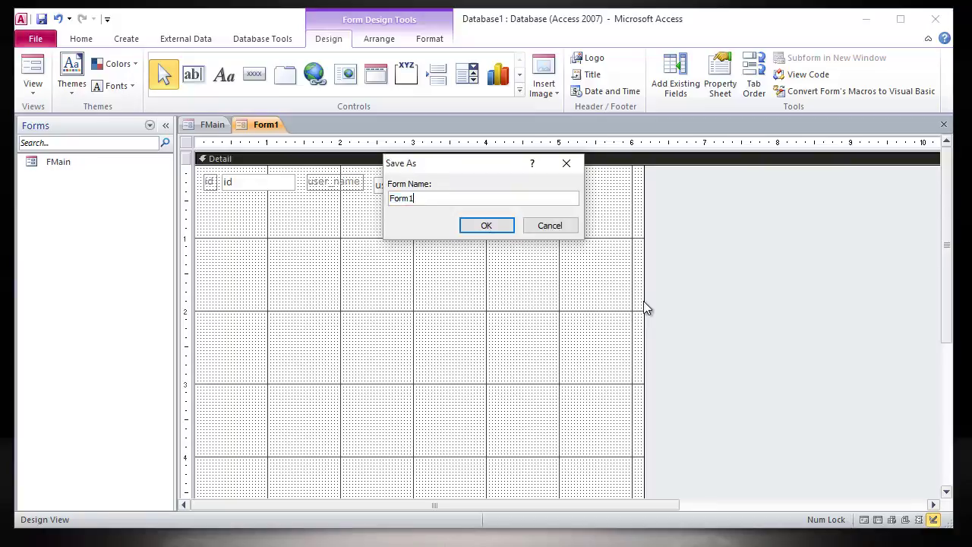
pyautogui.press('BackSpace')
pyautogui.press('BackSpace')
pyautogui.press('BackSpace')
pyautogui.press('BackSpace')
pyautogui.write('Data')
pyautogui.press('Return')
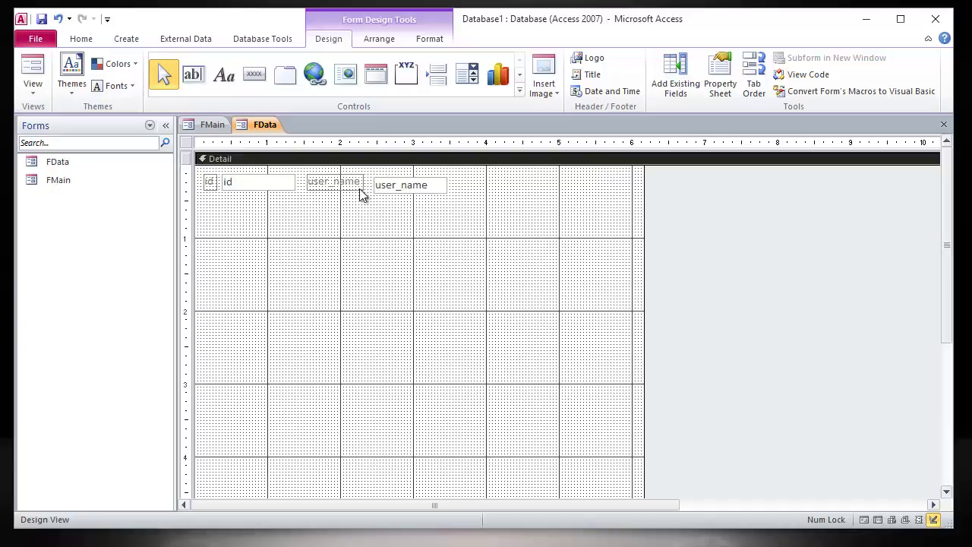
# Step: Close the FData form, returning to FMain's design
pyautogui.rightClick(267, 124)
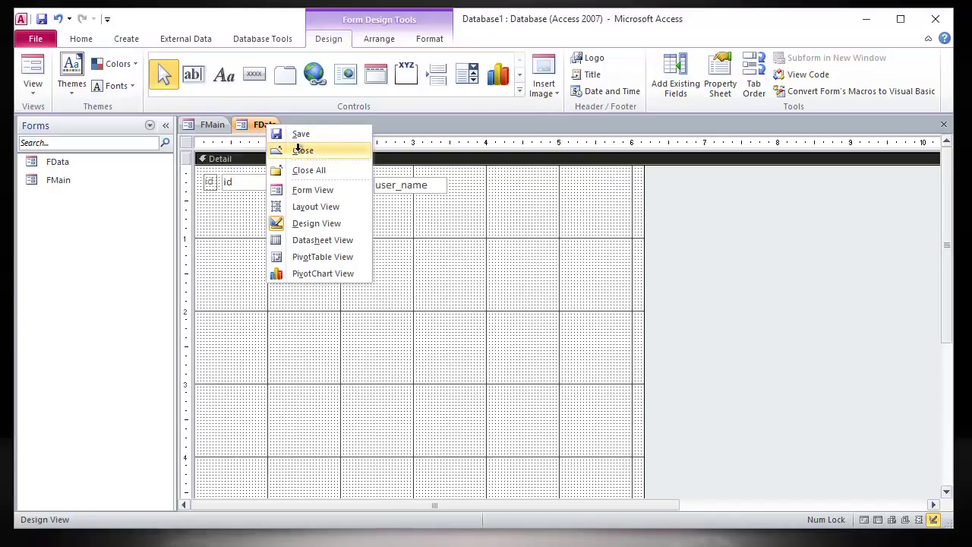
pyautogui.click(301, 153)
pyautogui.click(295, 282)
# Step: Open the Property Sheet as a floating, resized window showing the Event tab
pyautogui.click(288, 232)
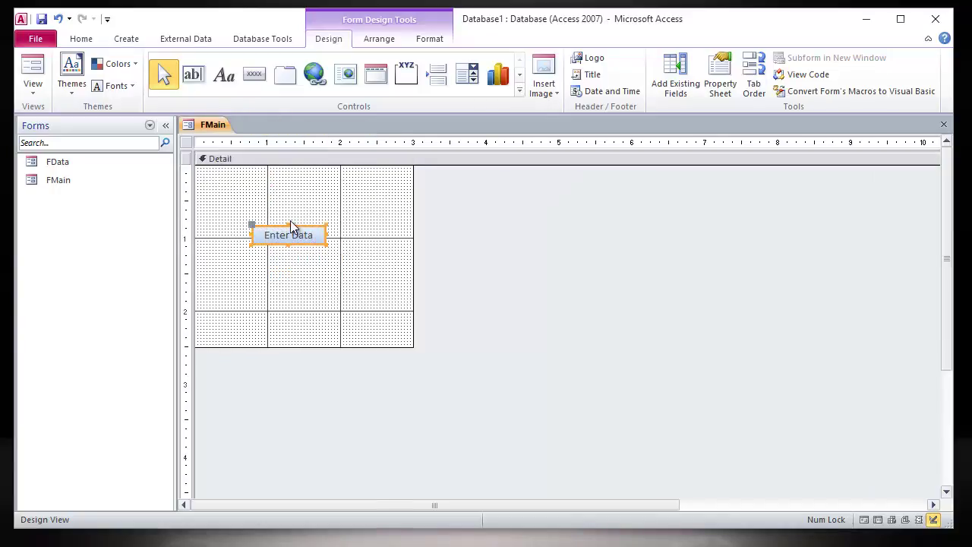
pyautogui.rightClick(288, 235)
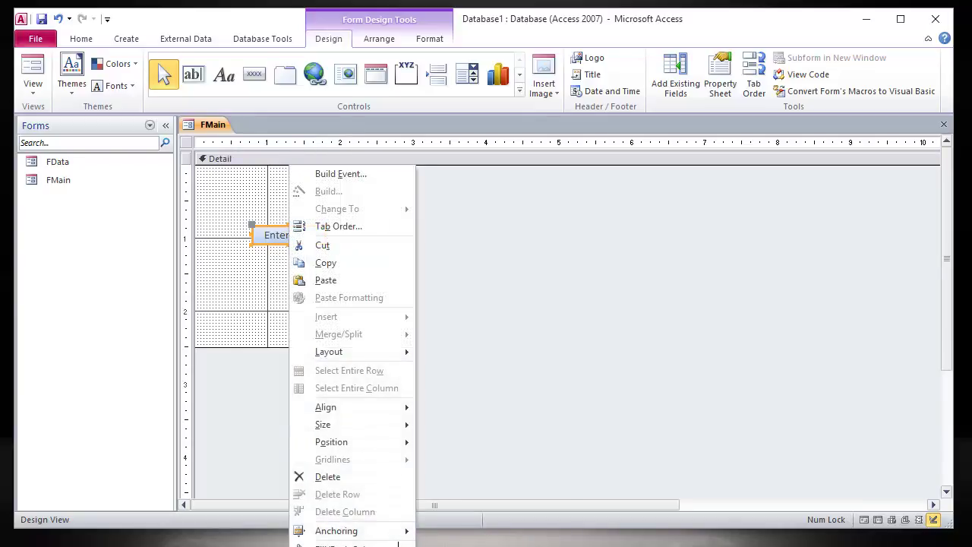
pyautogui.doubleClick(562, 322)
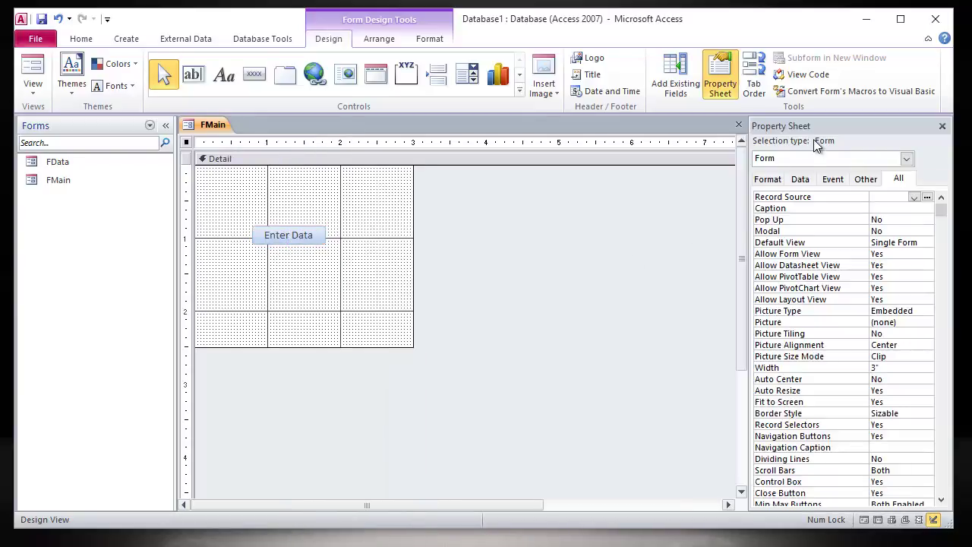
pyautogui.moveTo(814, 124); pyautogui.dragTo(525, 149)
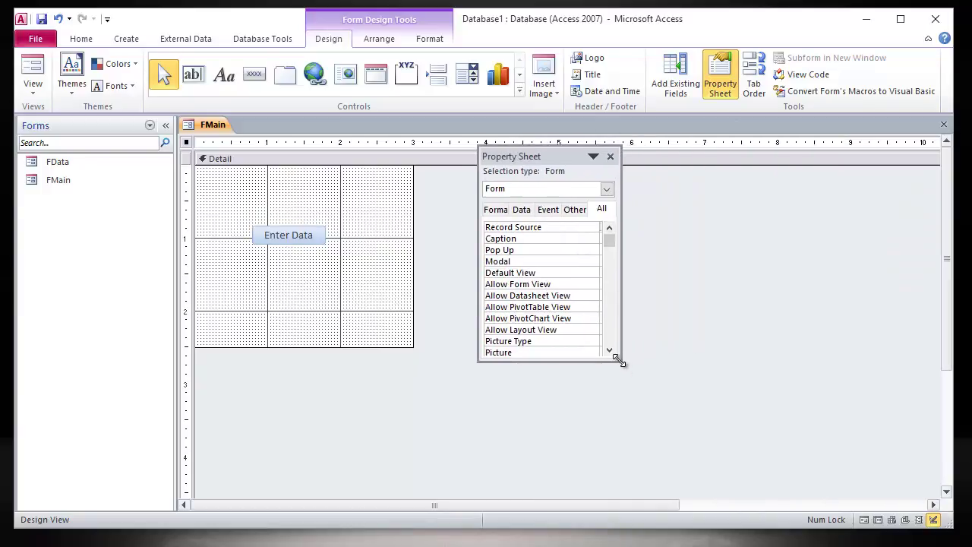
pyautogui.moveTo(618, 358); pyautogui.dragTo(864, 448)
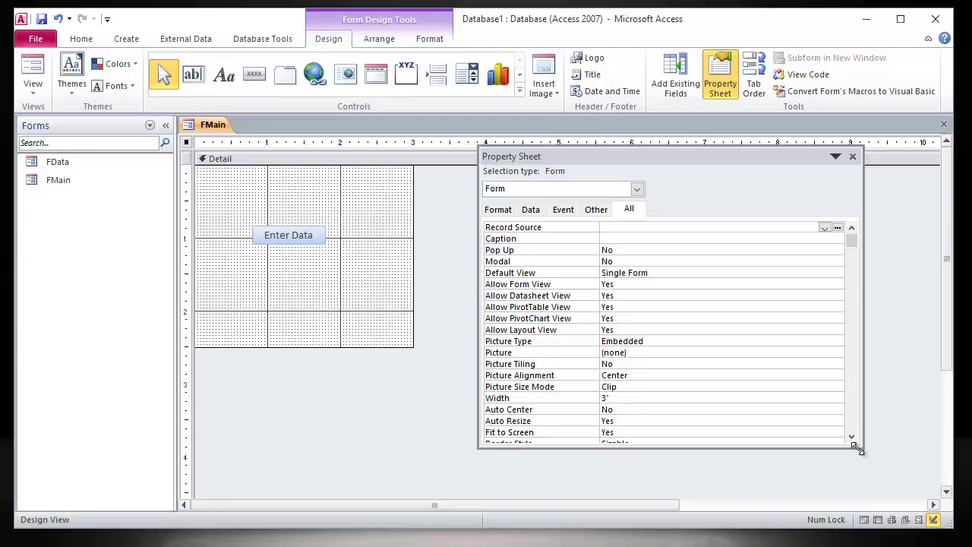
pyautogui.click(571, 217)
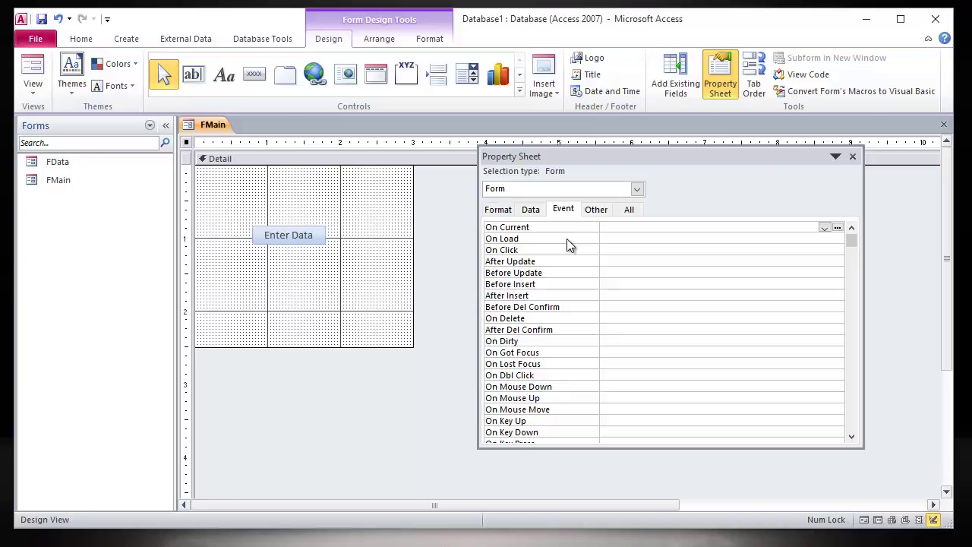
pyautogui.moveTo(863, 245); pyautogui.dragTo(775, 249)
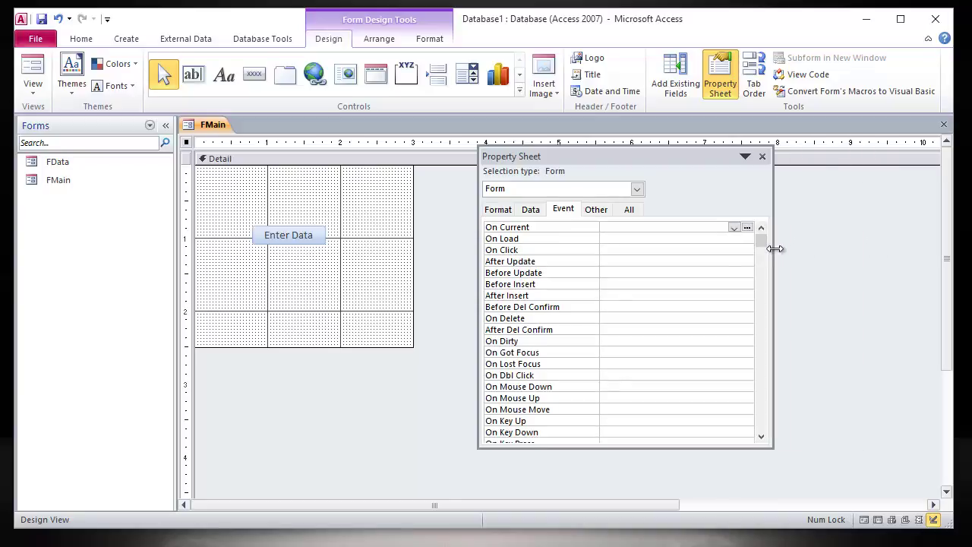
# Step: Set the Enter Data button's On Click to [Event Procedure] and open its Command0_Click code
pyautogui.click(296, 243)
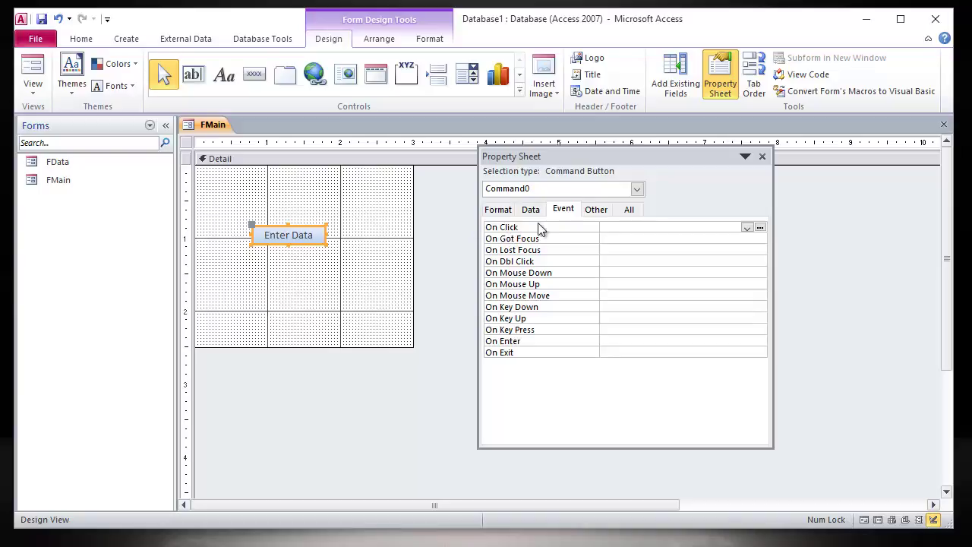
pyautogui.click(746, 227)
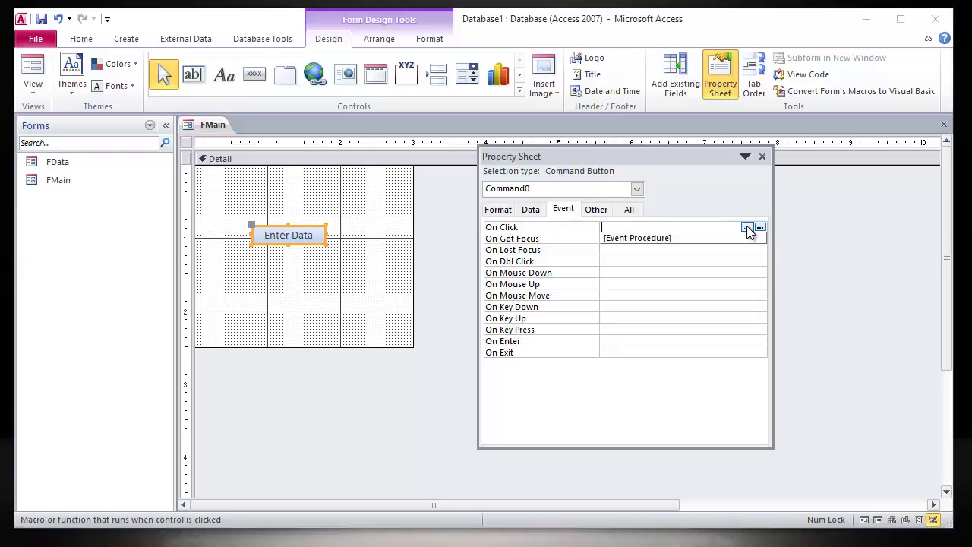
pyautogui.click(669, 239)
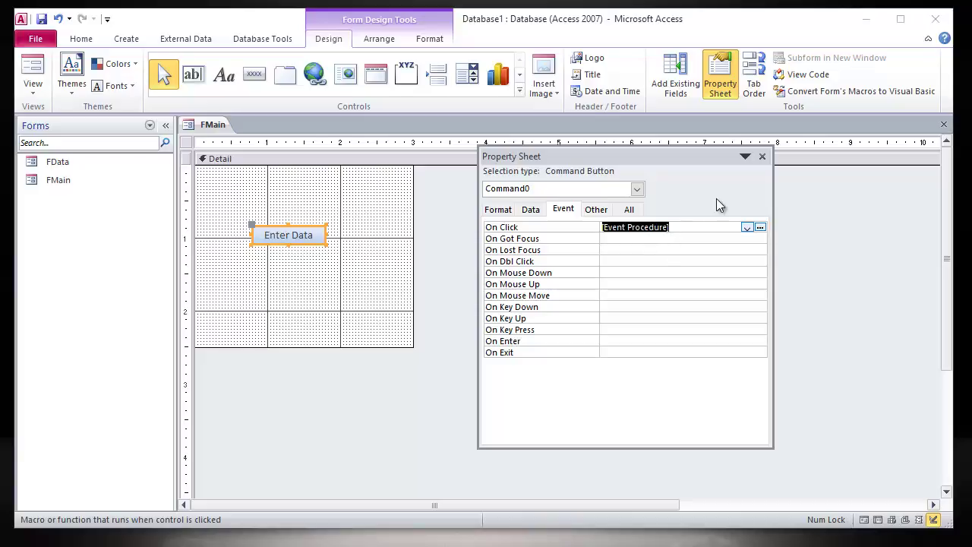
pyautogui.click(760, 227)
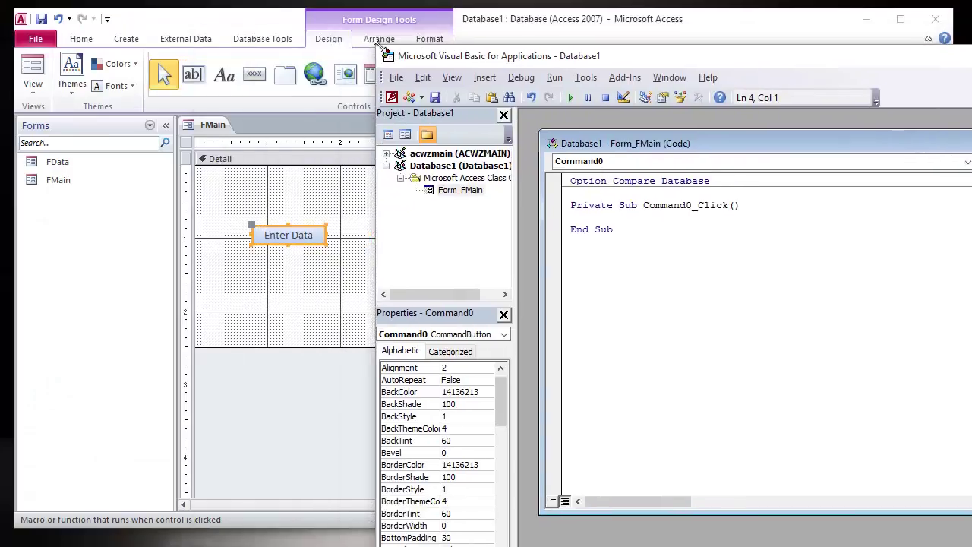
# Step: Resize and move the VBA editor showing Command0_Click aside so the FMain form designer is visible
pyautogui.moveTo(726, 90); pyautogui.dragTo(408, 23)
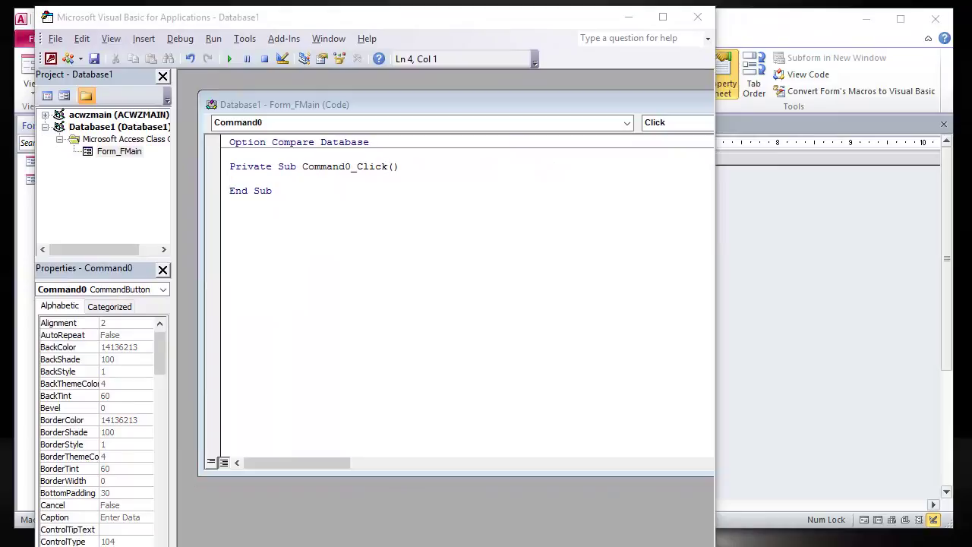
pyautogui.moveTo(715, 543); pyautogui.dragTo(940, 476)
pyautogui.doubleClick(382, 104)
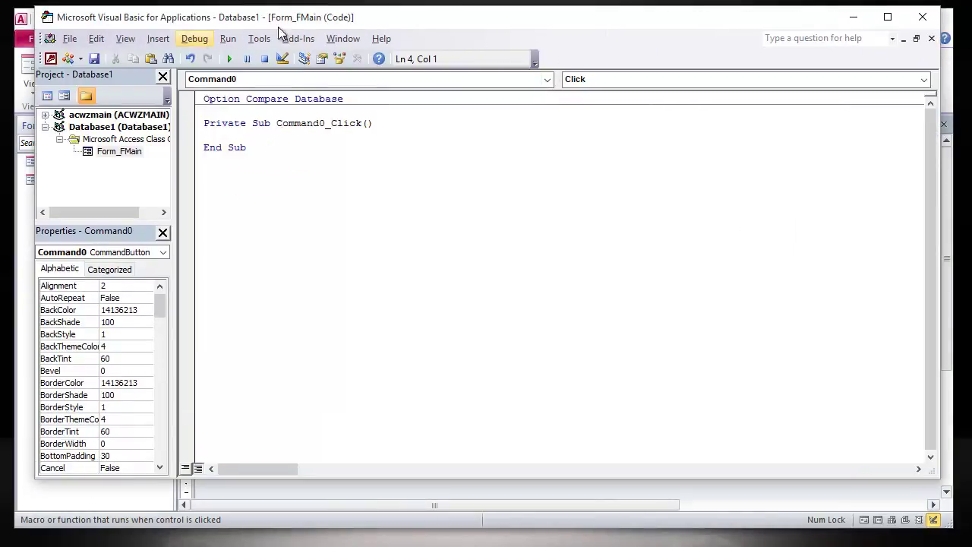
pyautogui.moveTo(430, 22); pyautogui.dragTo(418, 24)
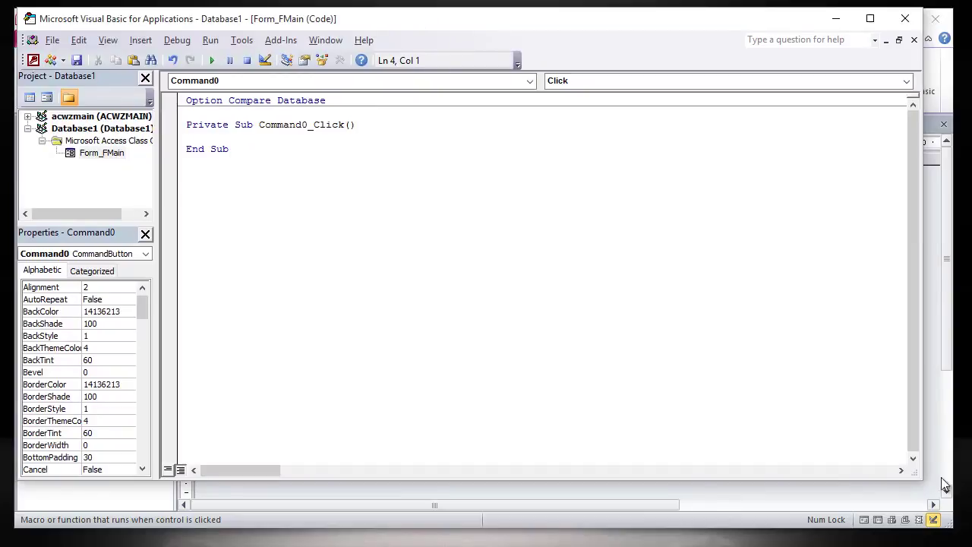
pyautogui.moveTo(921, 481); pyautogui.dragTo(582, 377)
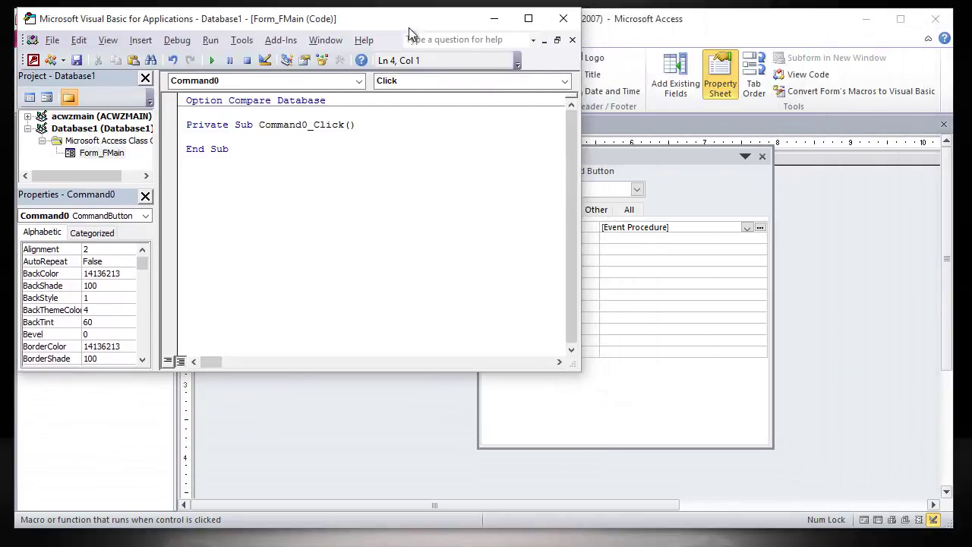
pyautogui.moveTo(398, 18); pyautogui.dragTo(649, 85)
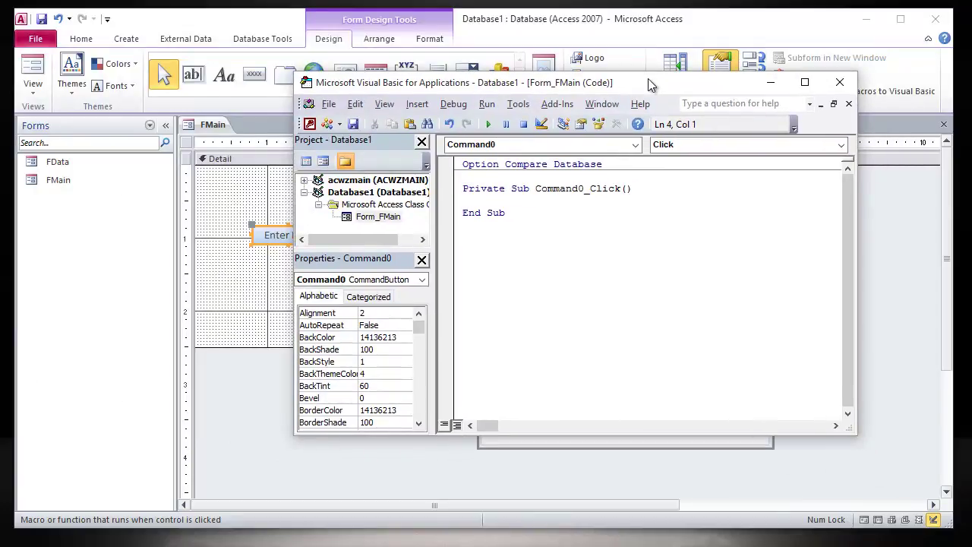
# Step: Start a code line in Command0_Click and enter DoCmd.OpenForm using IntelliSense
pyautogui.press('Return')
pyautogui.press('Return')
pyautogui.write('docmd')
pyautogui.hotkey('ctrl', 'space')
pyautogui.write('.')
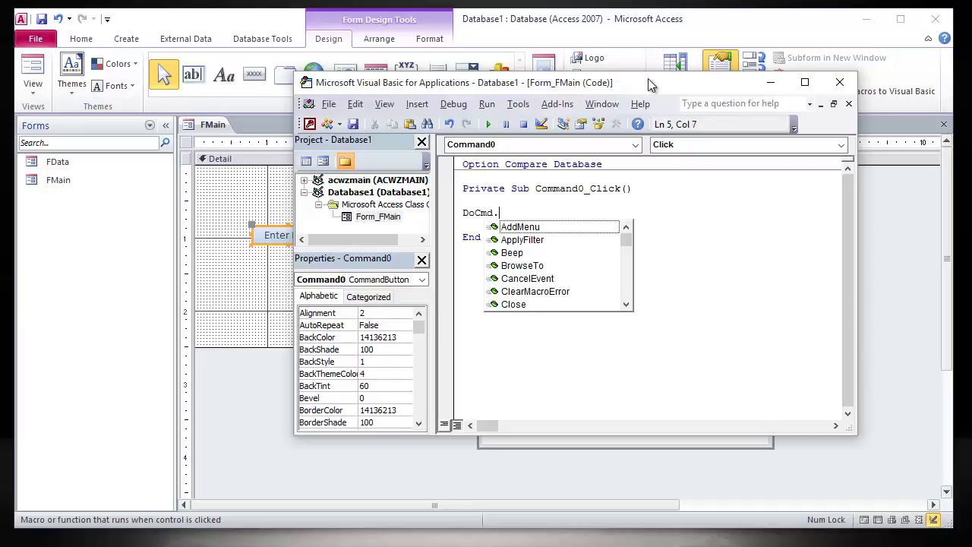
pyautogui.write('open')
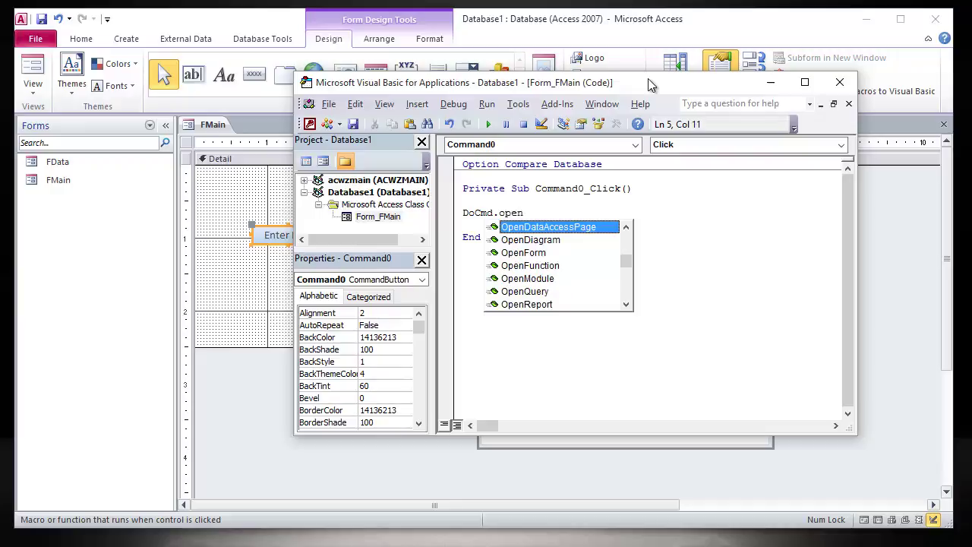
pyautogui.press('Down')
pyautogui.press('Down')
pyautogui.press('Down')
pyautogui.press('Up')
pyautogui.press('Return')
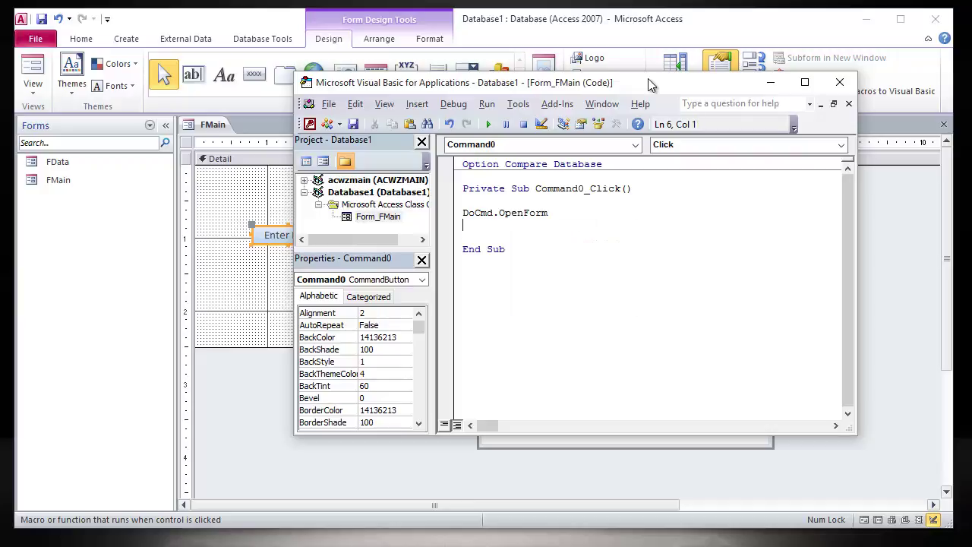
# Step: Give OpenForm the argument "FData" and finish the line
pyautogui.press('Up')
pyautogui.press('End')
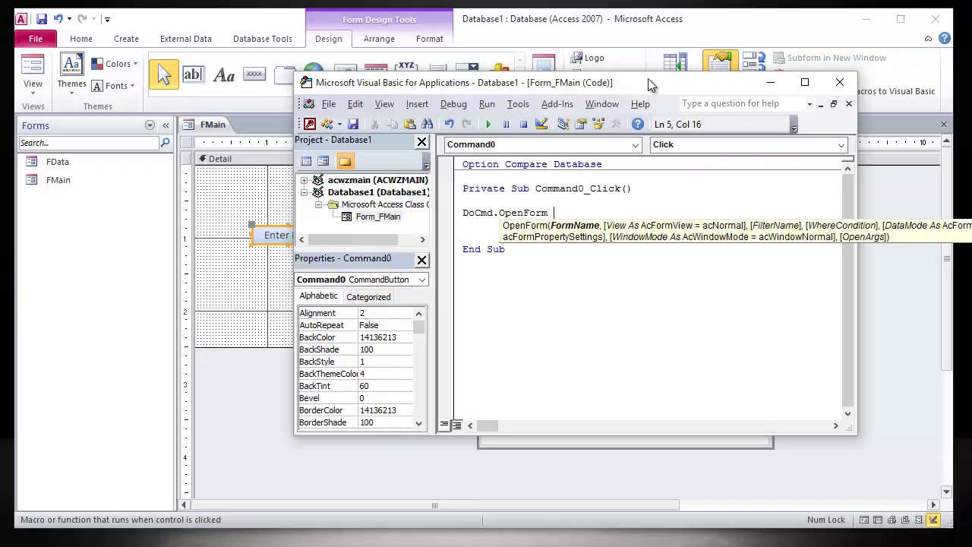
pyautogui.write('"FData",')
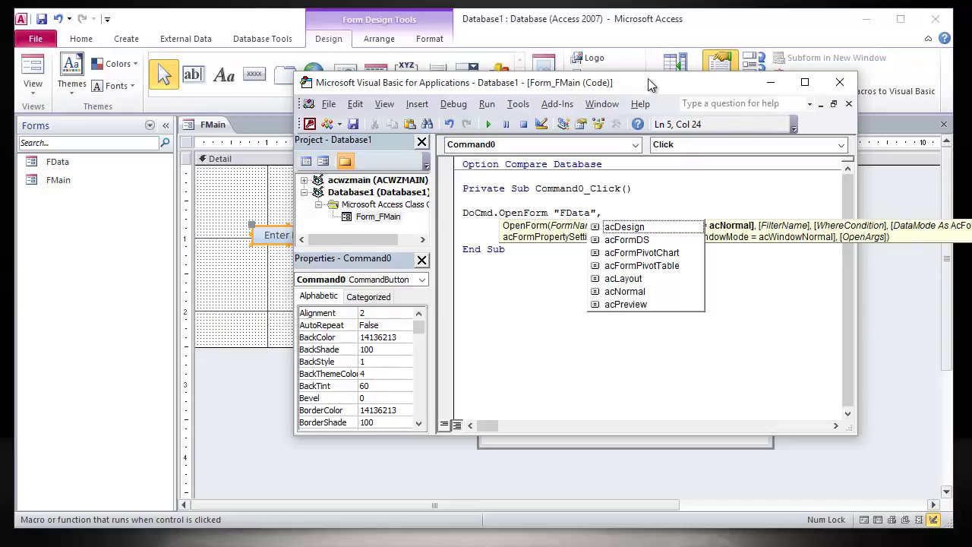
pyautogui.press('BackSpace')
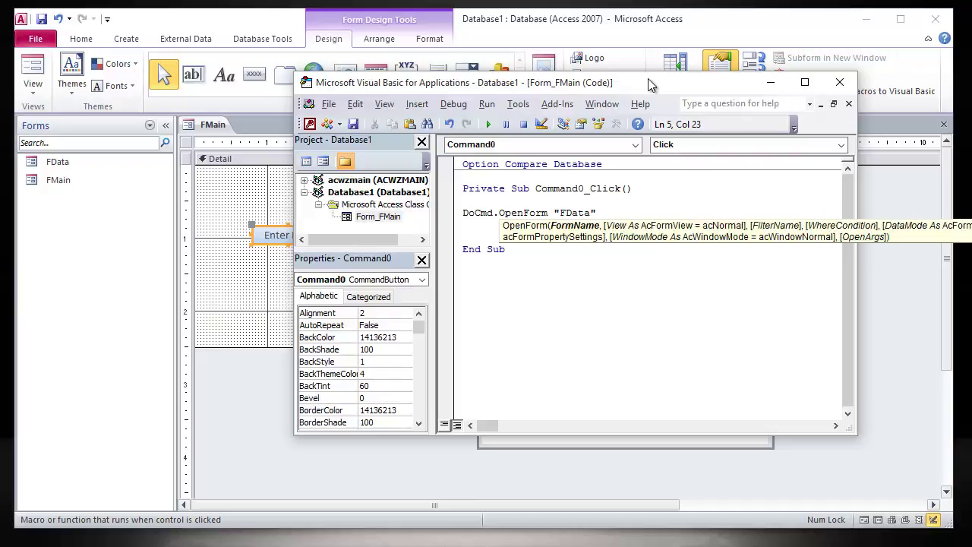
pyautogui.press('Return')
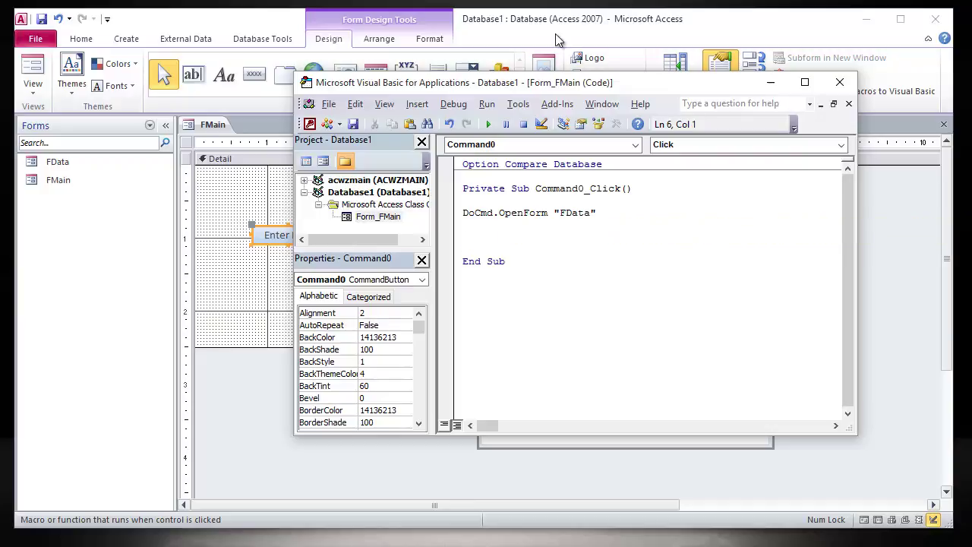
# Step: Save the code and the FMain form, then switch FMain to Form view
pyautogui.click(354, 125)
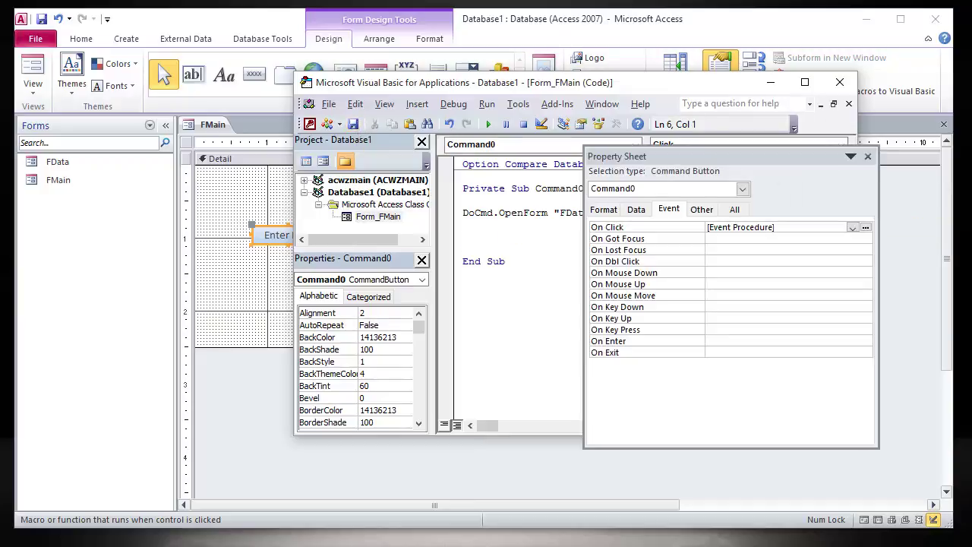
pyautogui.click(839, 82)
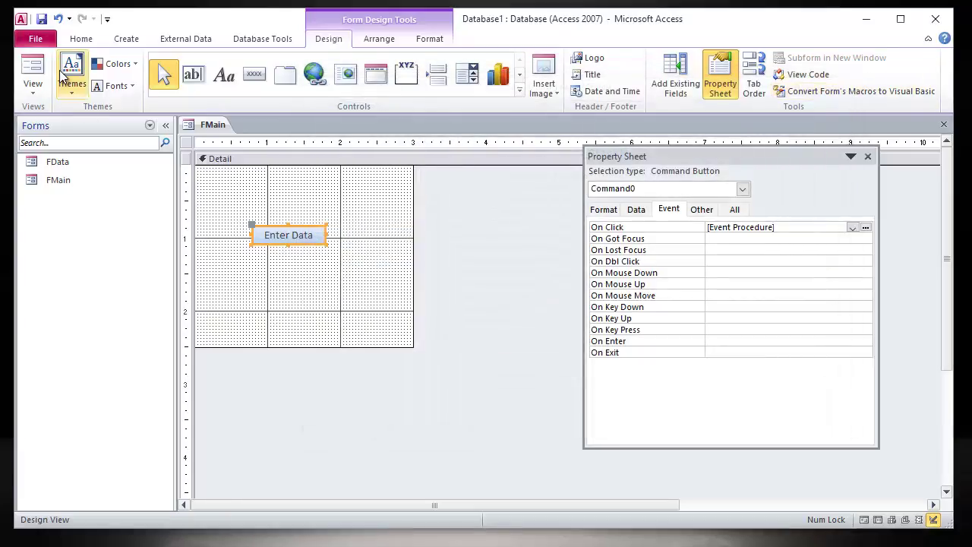
pyautogui.click(41, 19)
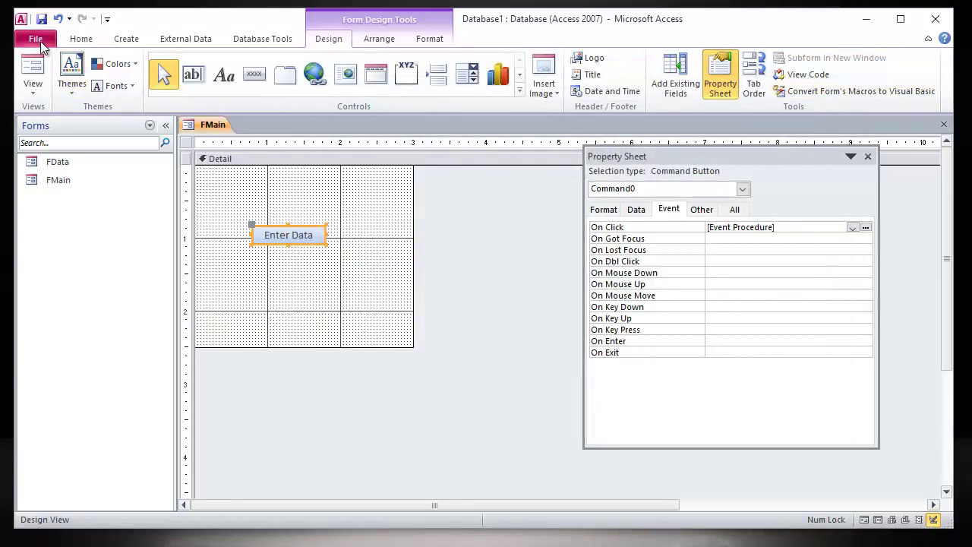
pyautogui.click(33, 70)
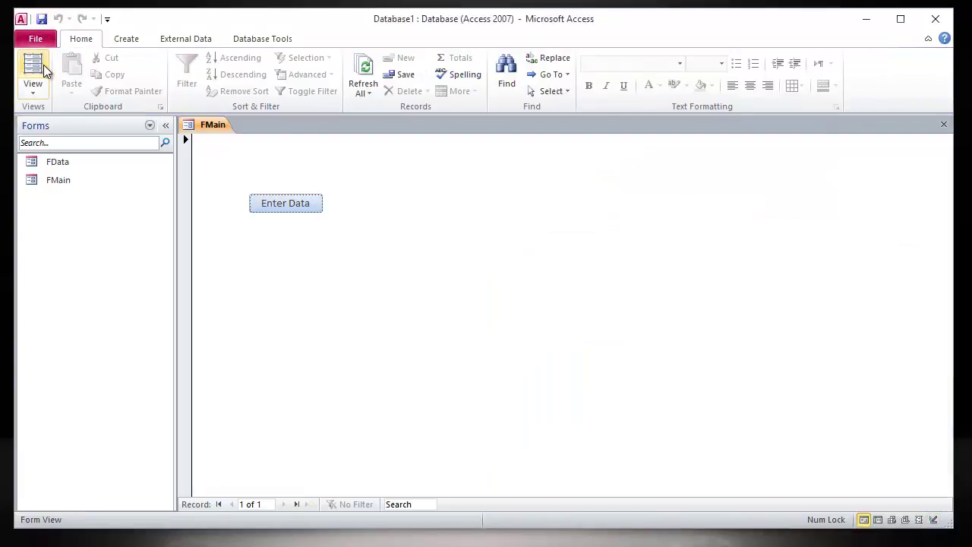
# Step: Confirm Enter Data opens FData's 3 records, then close FData
pyautogui.click(295, 205)
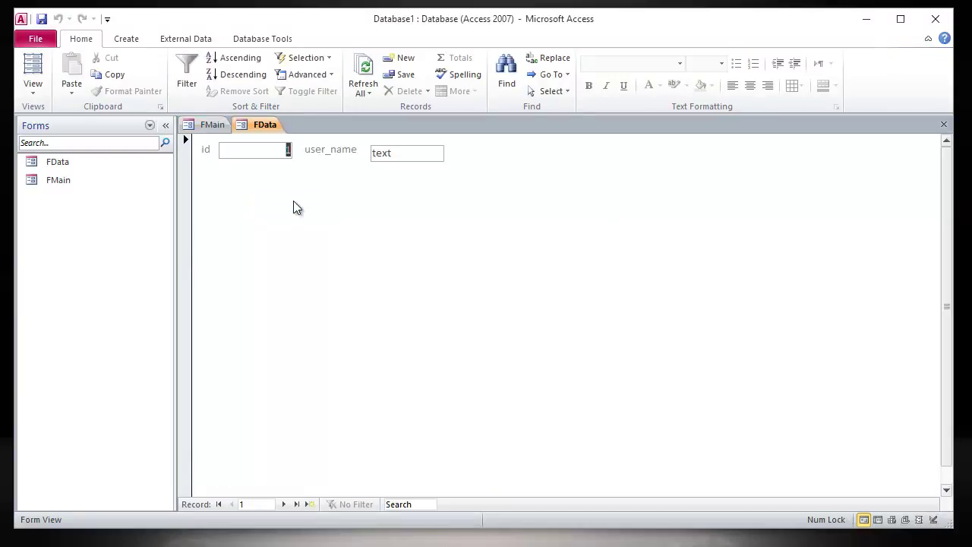
pyautogui.rightClick(265, 130)
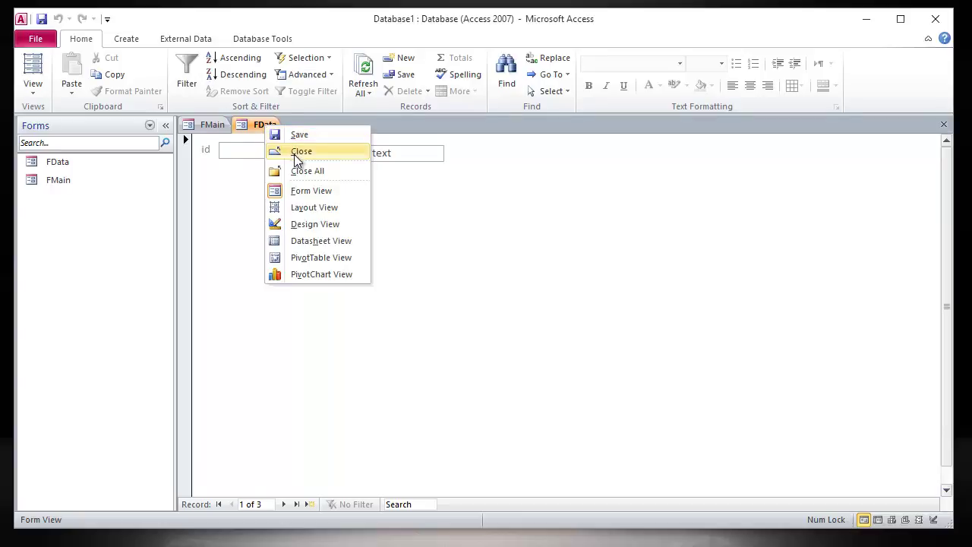
pyautogui.click(295, 152)
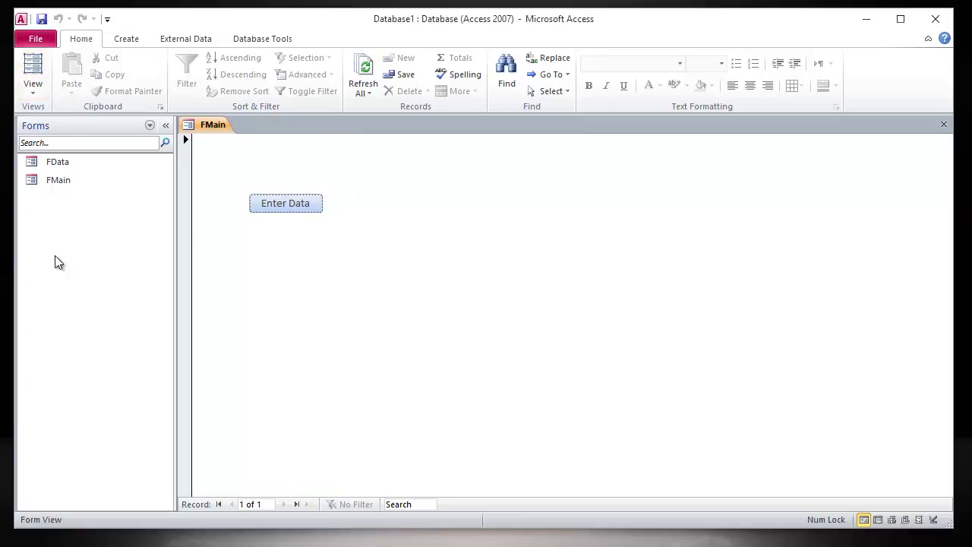
# Step: Set Current Database document windows to Overlapping Windows, then close Access and reopen Database1.accdb
pyautogui.click(36, 39)
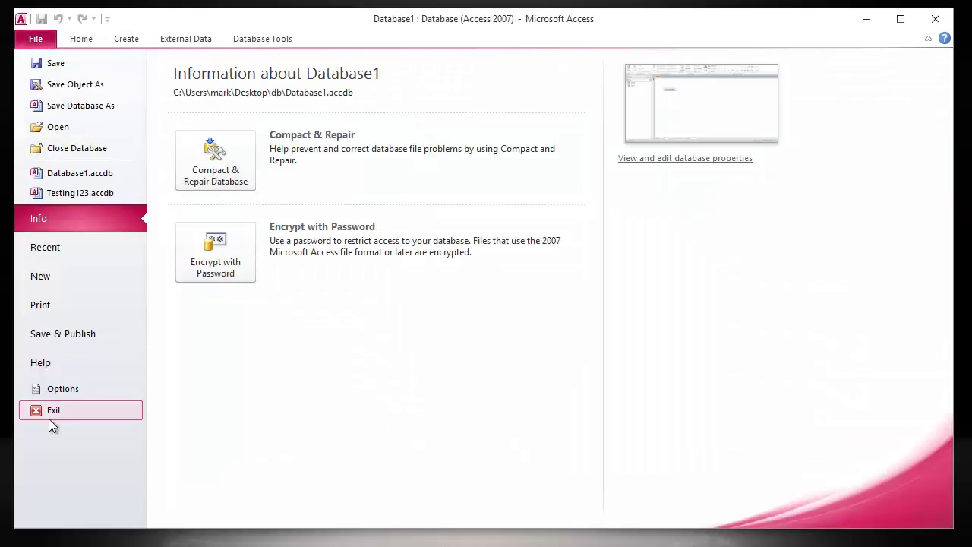
pyautogui.click(69, 388)
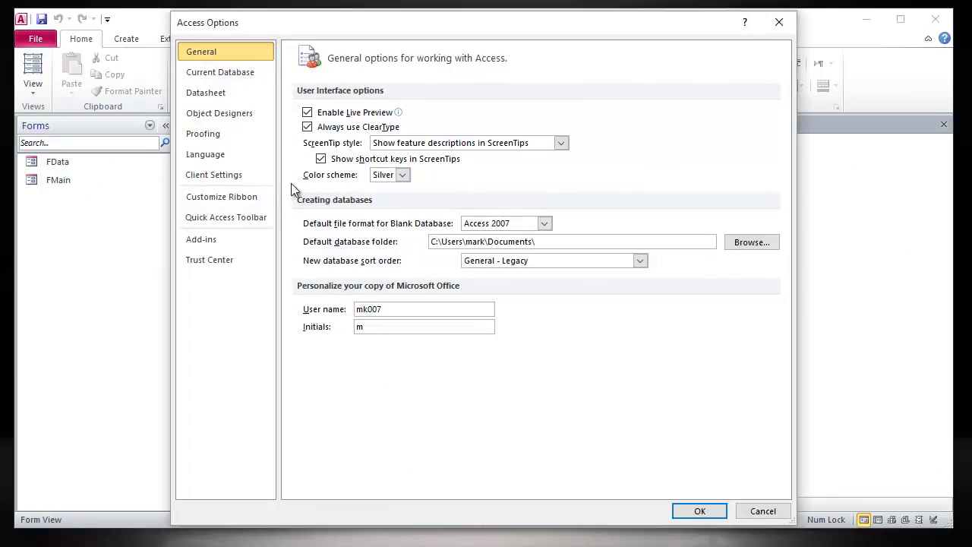
pyautogui.click(215, 75)
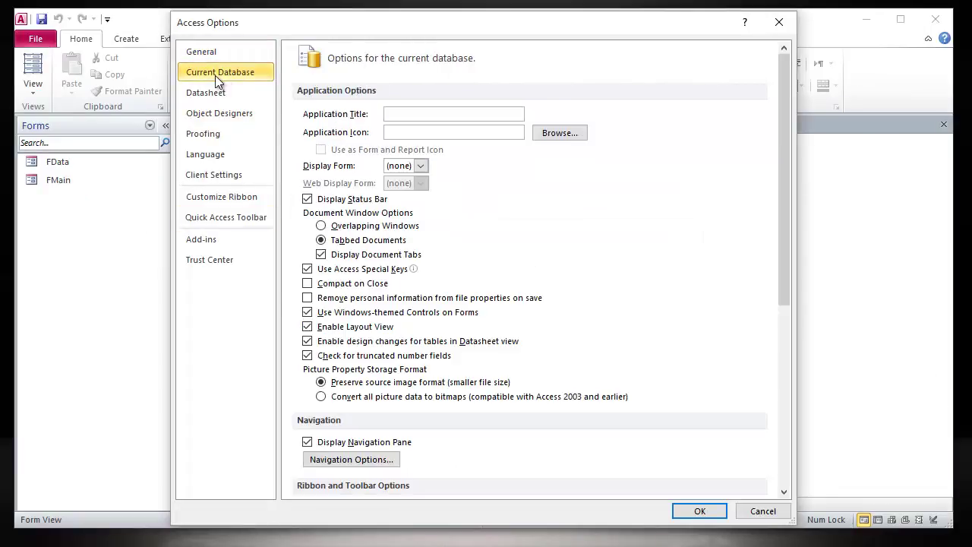
pyautogui.click(379, 230)
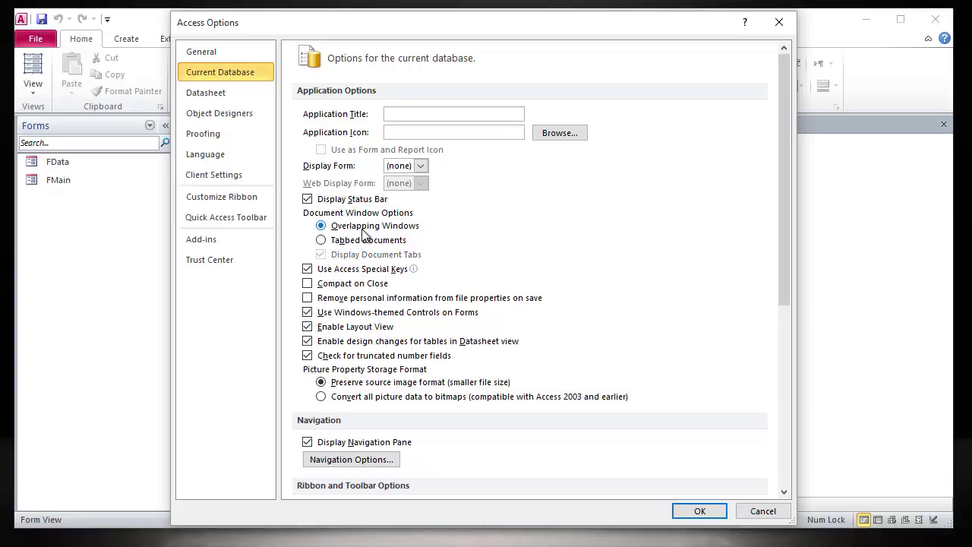
pyautogui.click(699, 511)
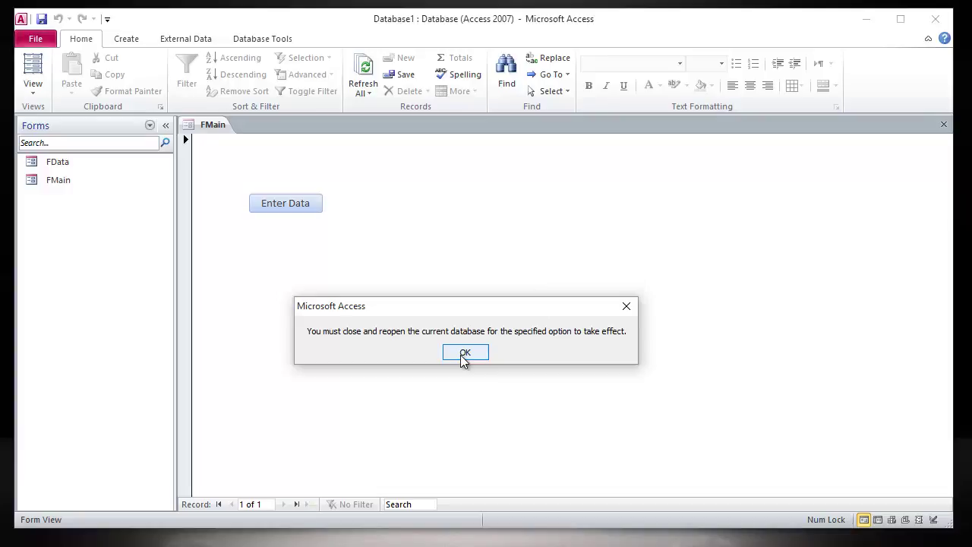
pyautogui.click(464, 353)
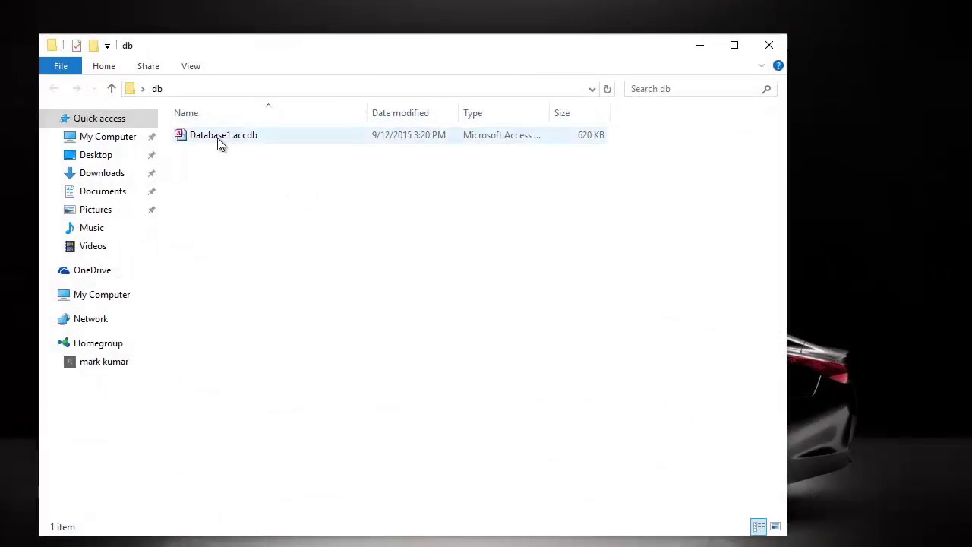
pyautogui.doubleClick(219, 143)
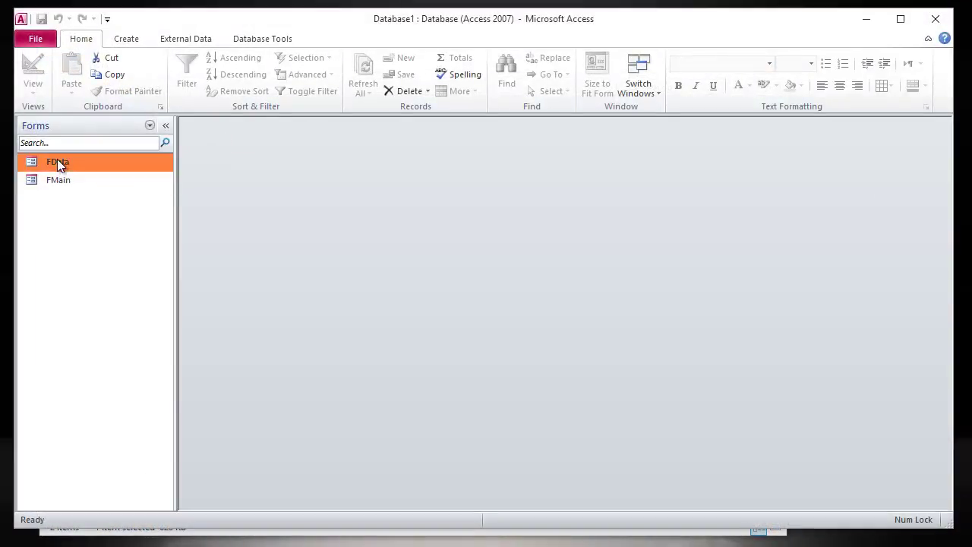
# Step: Open FMain, launch FData from Enter Data, and try positions for its window before closing it
pyautogui.doubleClick(57, 180)
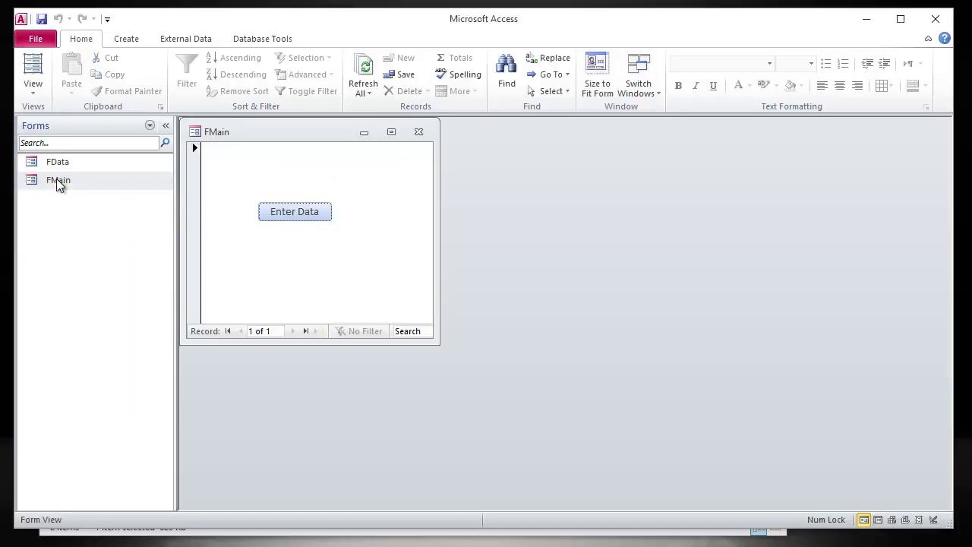
pyautogui.moveTo(260, 139); pyautogui.dragTo(282, 164)
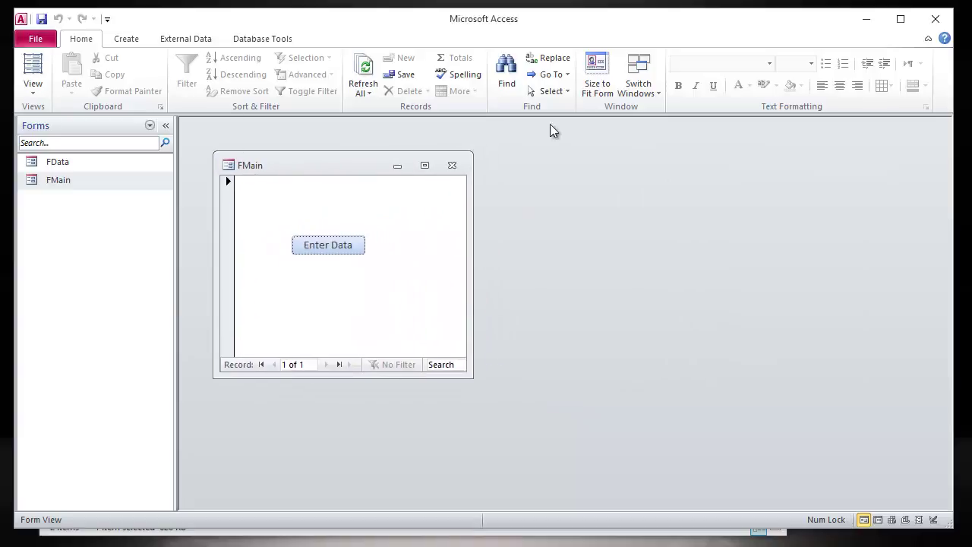
pyautogui.click(328, 244)
pyautogui.moveTo(263, 134); pyautogui.dragTo(440, 143)
pyautogui.moveTo(360, 123); pyautogui.dragTo(531, 246)
pyautogui.moveTo(623, 260); pyautogui.dragTo(590, 180)
pyautogui.click(797, 172)
# Step: Reopen FData beside FMain at top right, browse to record 3 of 3, and bring FMain forward
pyautogui.click(316, 246)
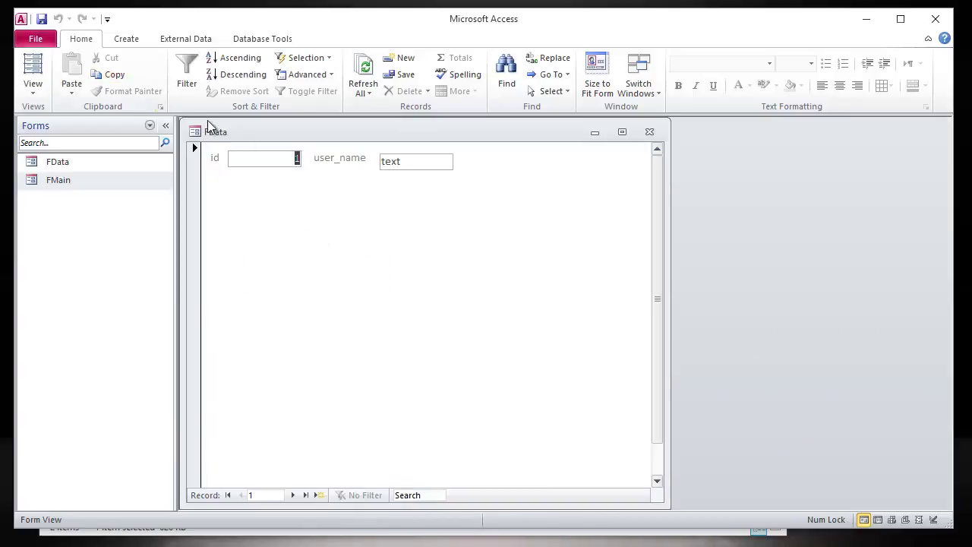
pyautogui.moveTo(181, 119); pyautogui.dragTo(388, 267)
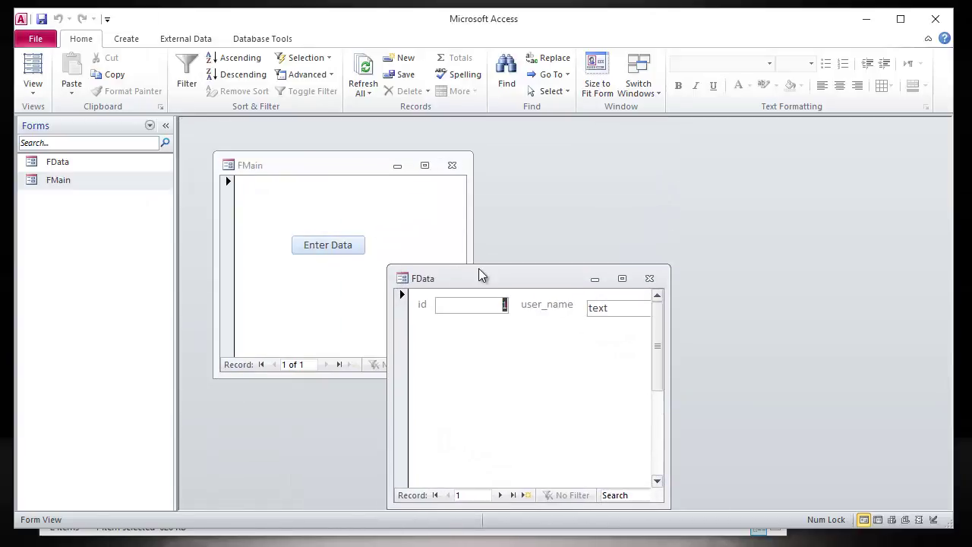
pyautogui.moveTo(479, 280); pyautogui.dragTo(598, 133)
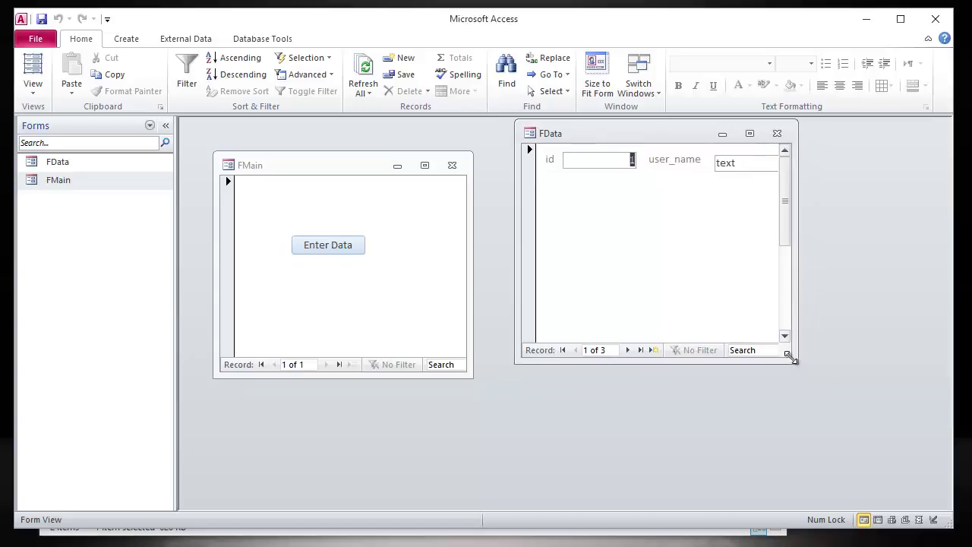
pyautogui.moveTo(790, 358); pyautogui.dragTo(935, 369)
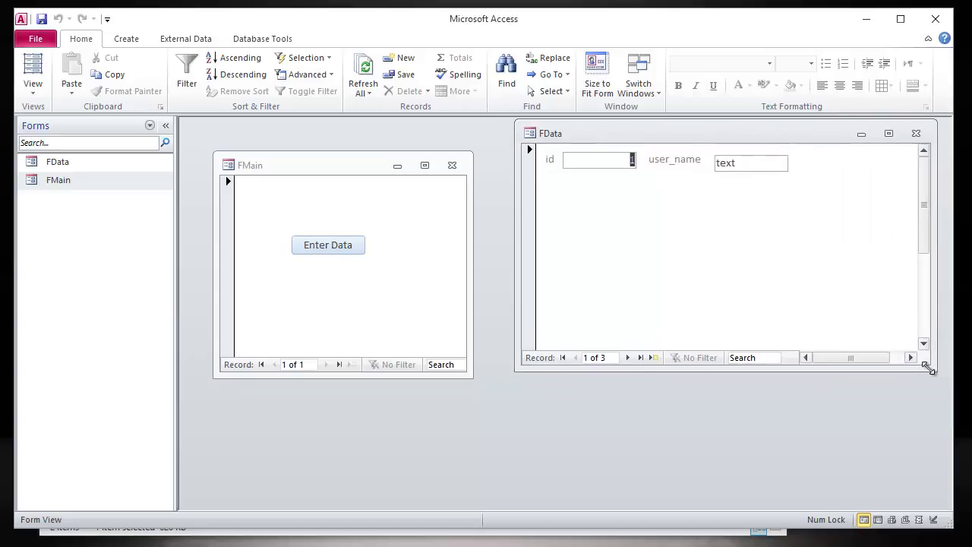
pyautogui.click(629, 359)
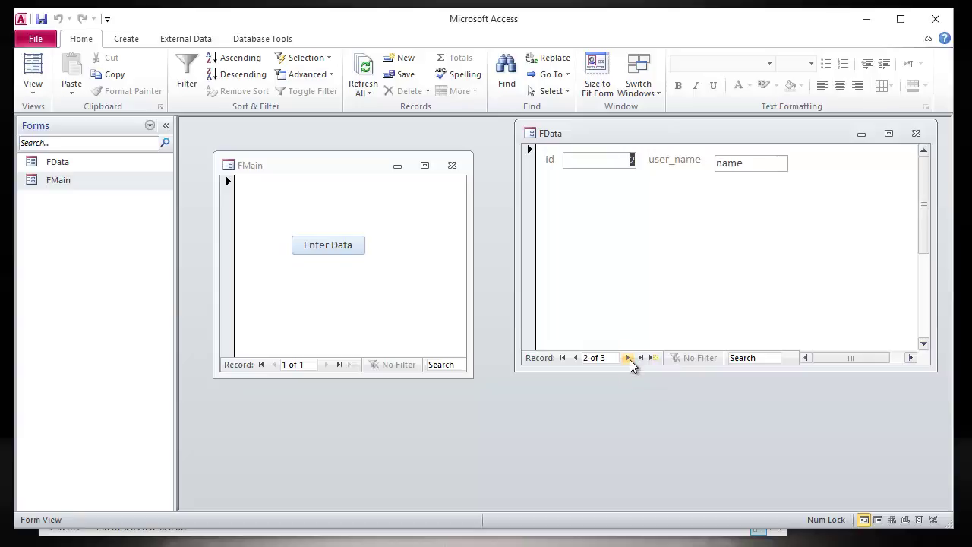
pyautogui.click(630, 358)
pyautogui.click(296, 206)
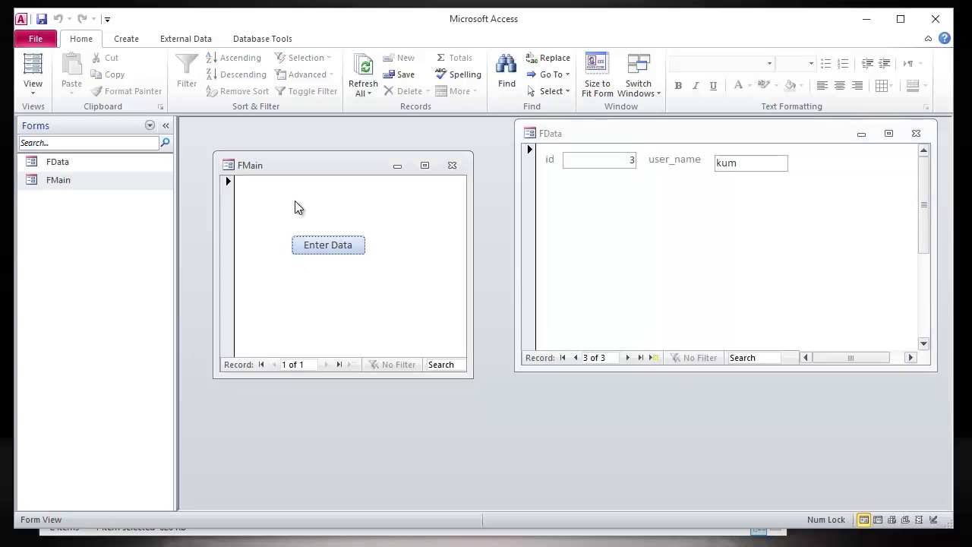